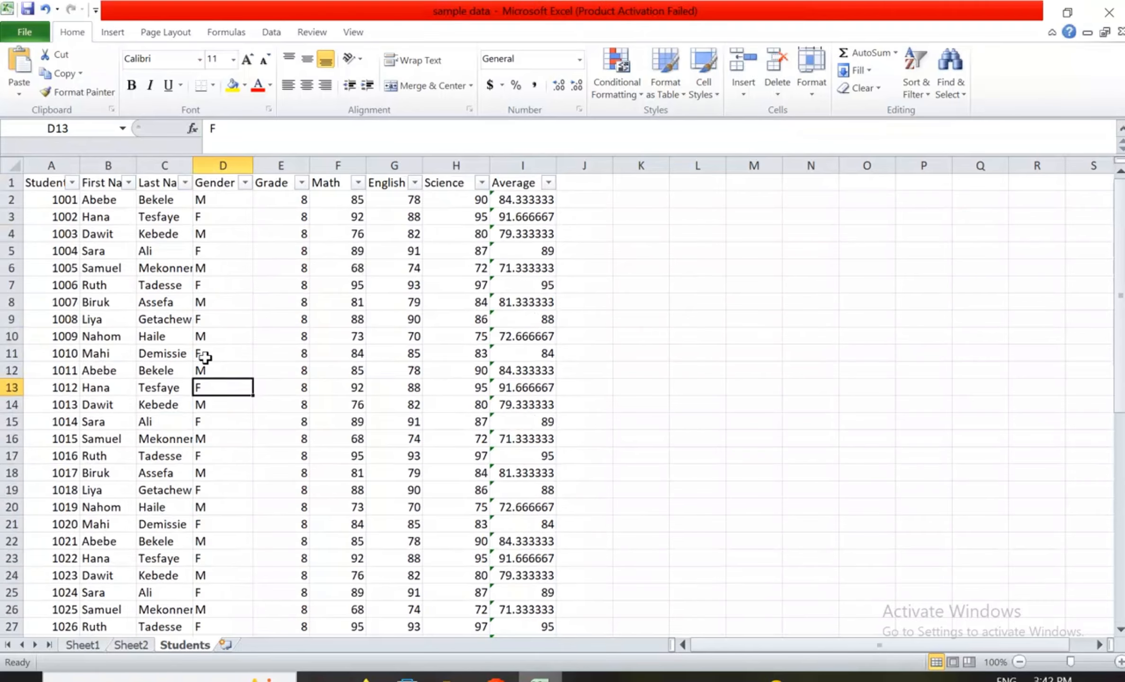
{"action": "left_click", "coordinate": [238, 246]}
{"action": "left_click", "coordinate": [229, 356]}
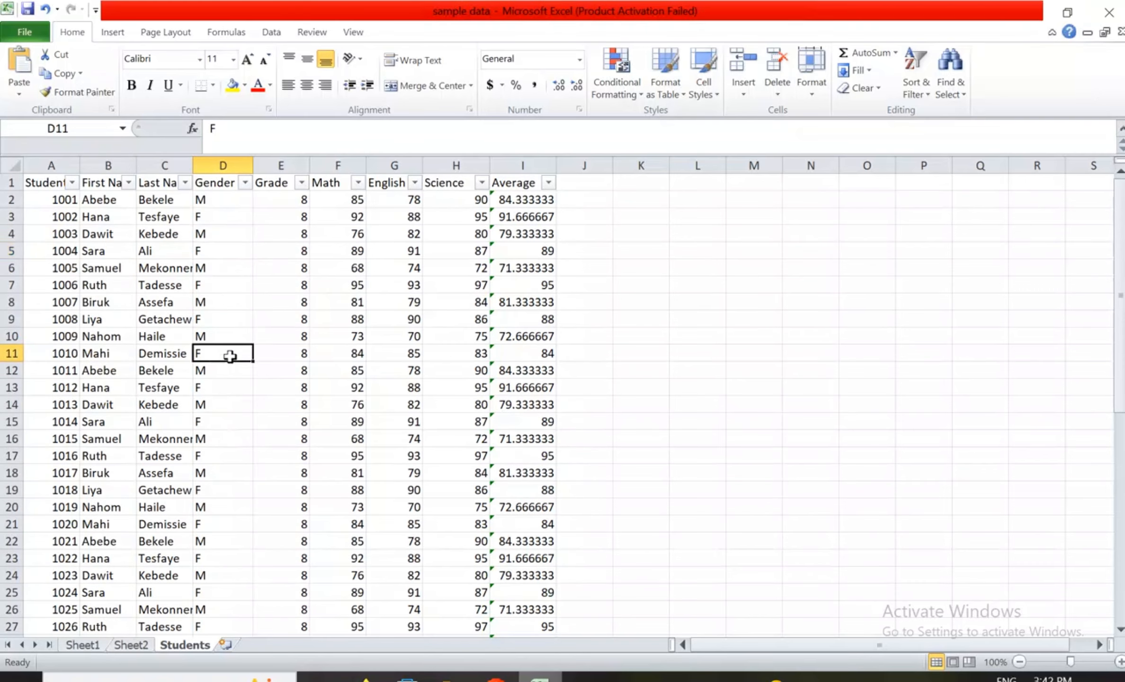
{"action": "left_click", "coordinate": [236, 371]}
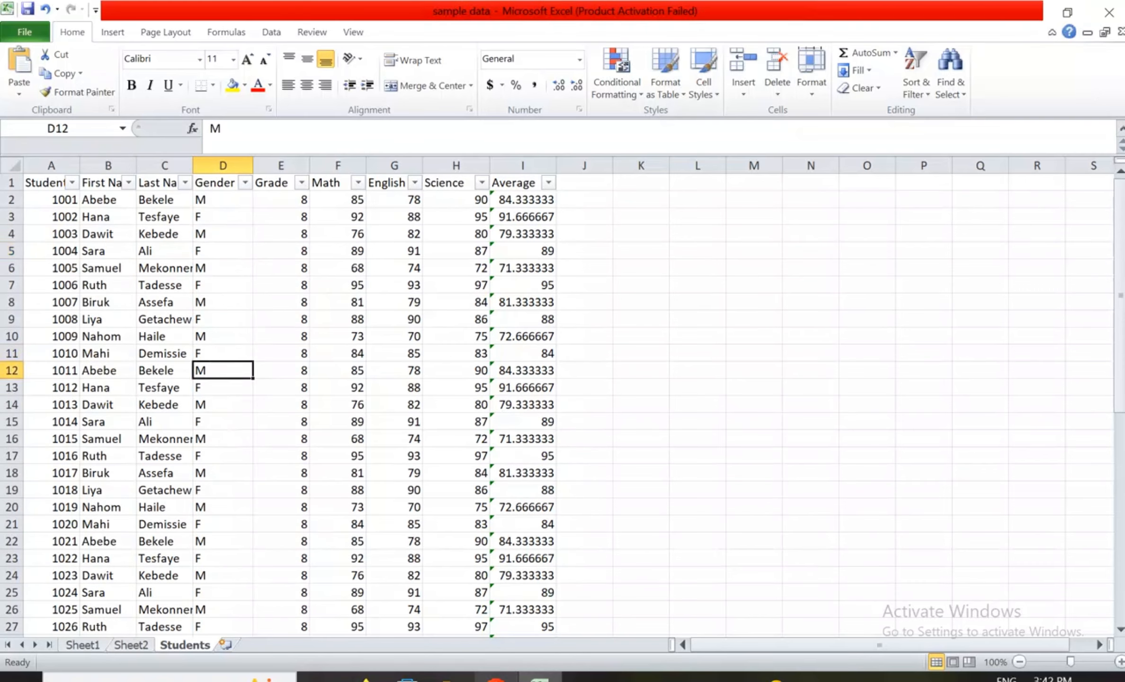
Switch to the browser and look through the latest videos on the Nigat tube YouTube channel page.
{"action": "left_click", "coordinate": [496, 679]}
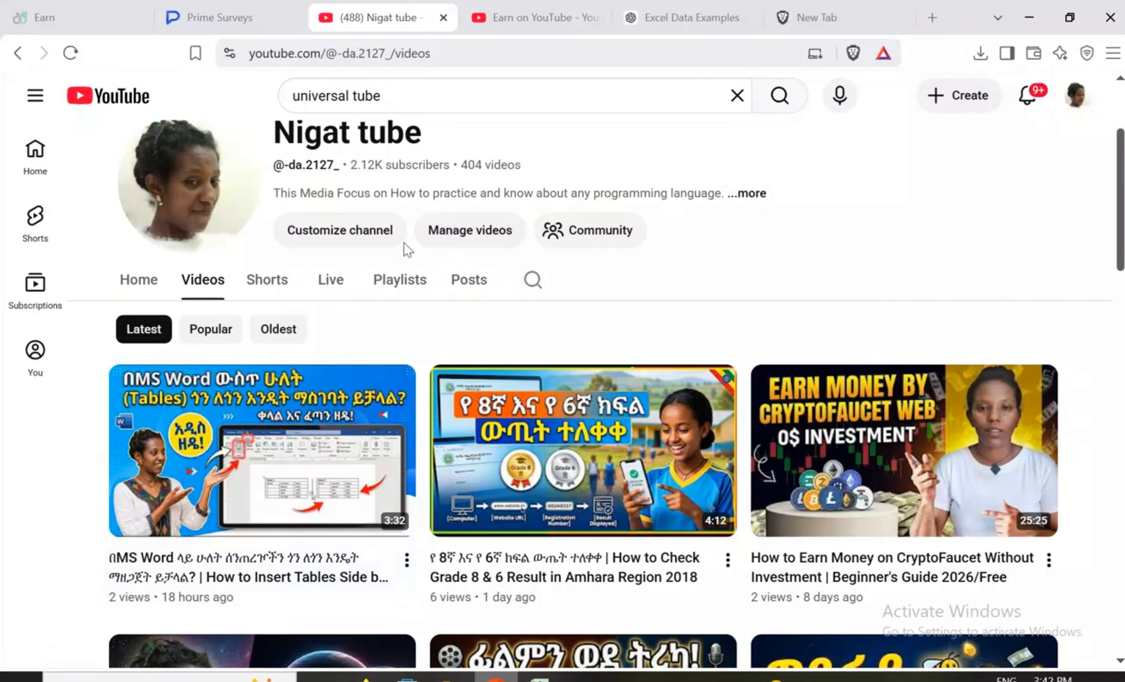
{"action": "scroll", "coordinate": [507, 348], "scroll_direction": "down", "scroll_amount": 5}
{"action": "scroll", "coordinate": [507, 349], "scroll_direction": "up", "scroll_amount": 8}
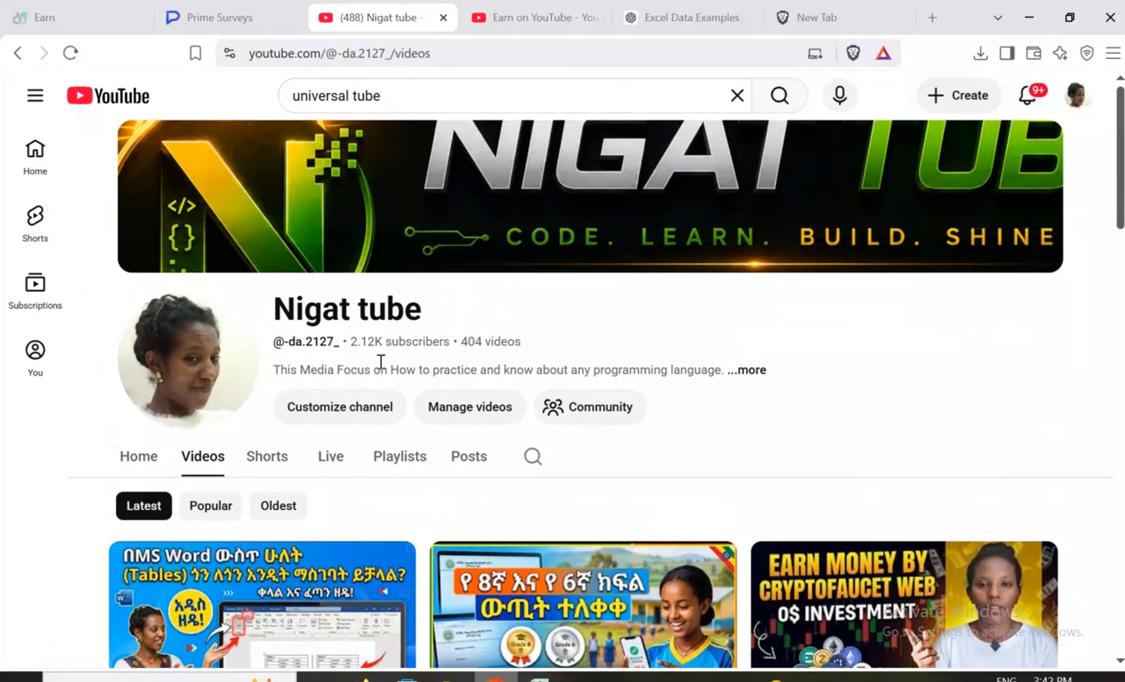
{"action": "scroll", "coordinate": [379, 361], "scroll_direction": "down", "scroll_amount": 1}
{"action": "scroll", "coordinate": [410, 495], "scroll_direction": "down", "scroll_amount": 3}
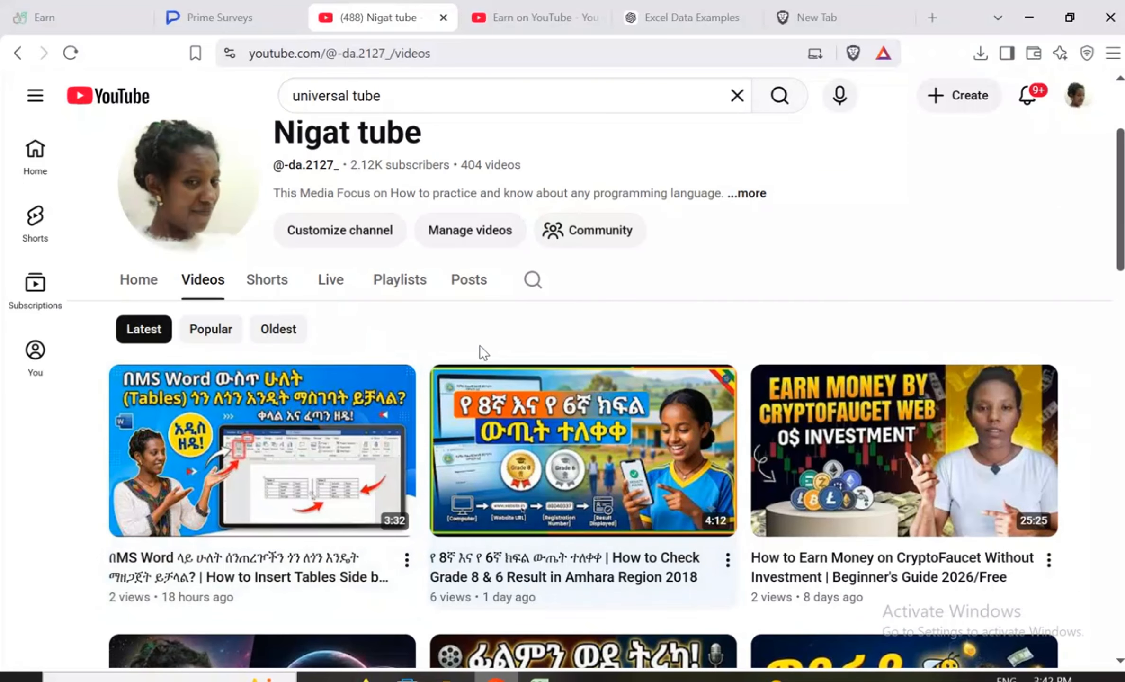
{"action": "scroll", "coordinate": [404, 336], "scroll_direction": "down", "scroll_amount": 3}
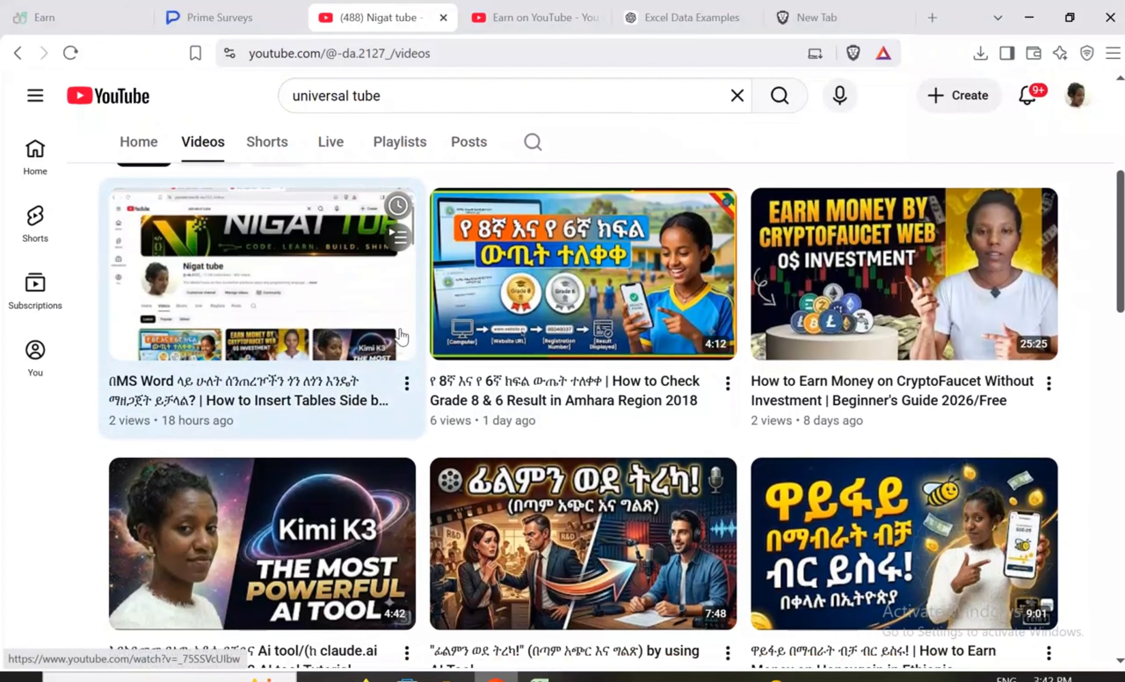
{"action": "scroll", "coordinate": [402, 336], "scroll_direction": "up", "scroll_amount": 6}
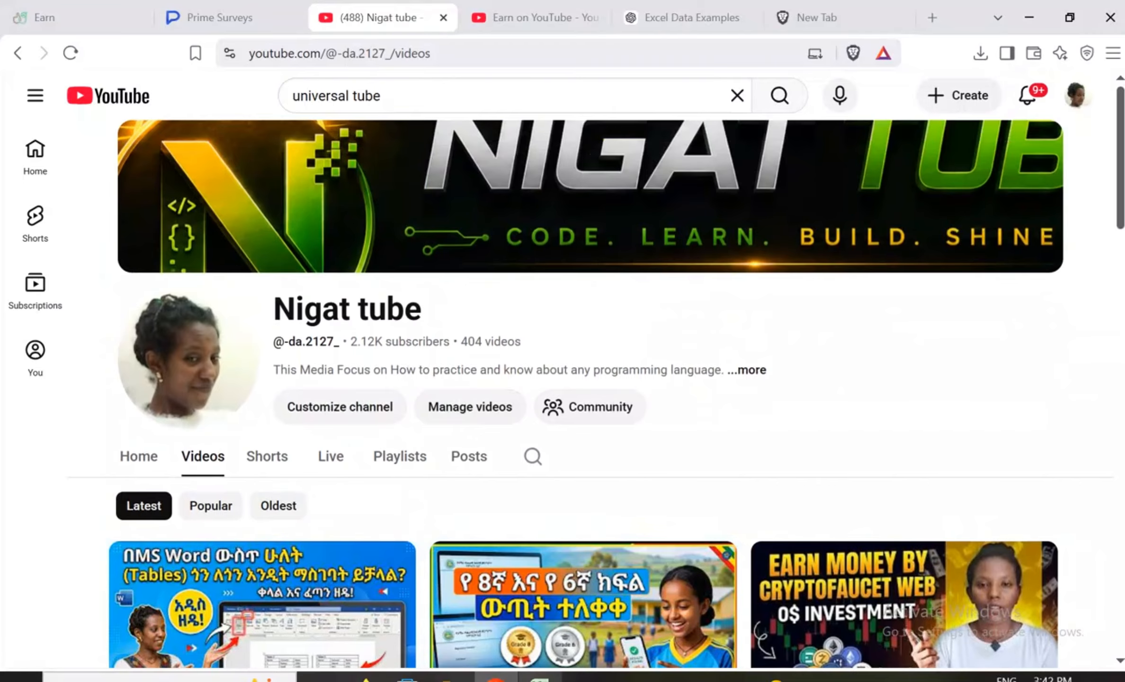
Switch back to the Excel workbook and examine the M and F entries in the Gender column of the Students sheet.
{"action": "left_click", "coordinate": [540, 678]}
{"action": "left_click", "coordinate": [229, 392]}
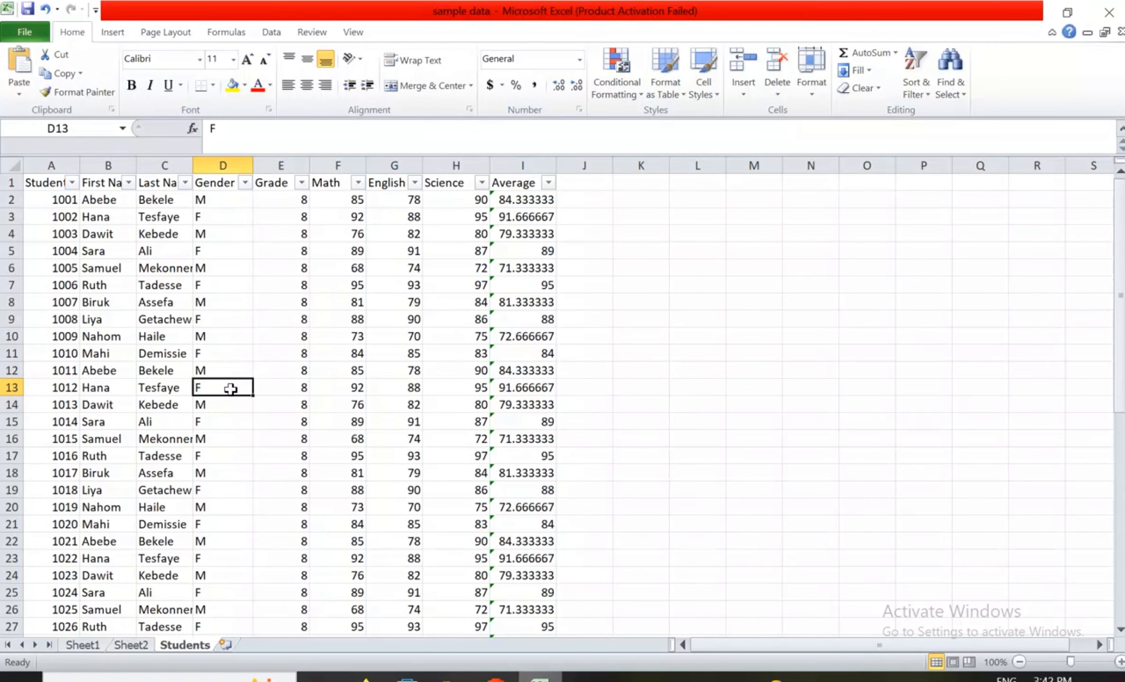
{"action": "left_click", "coordinate": [247, 326]}
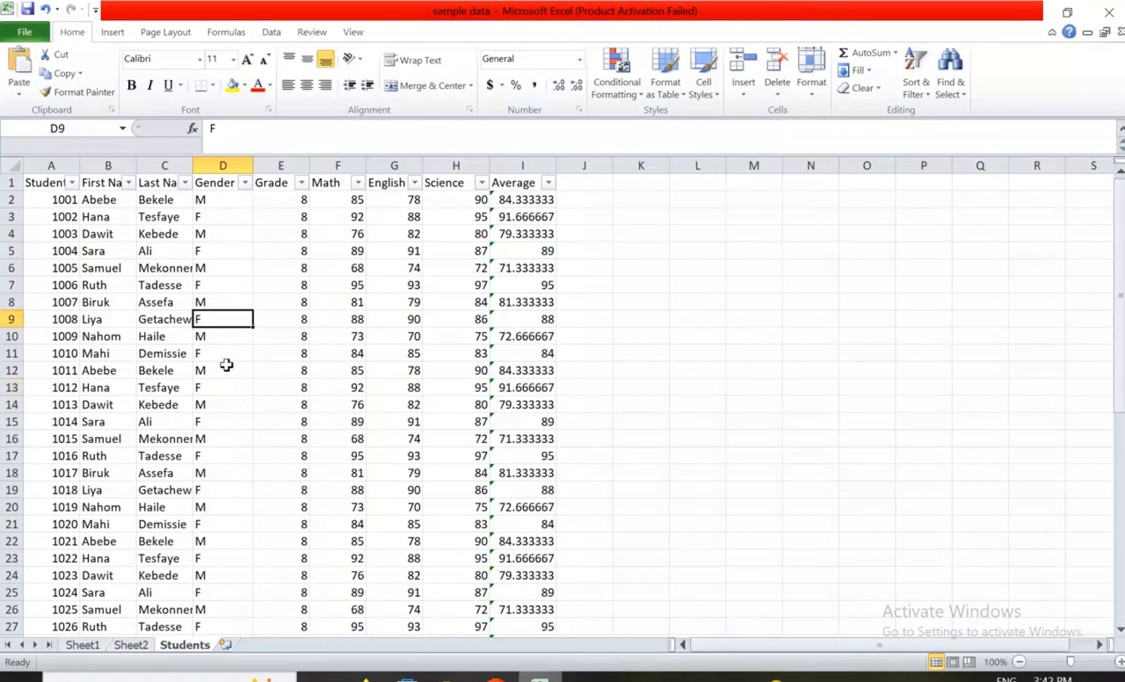
{"action": "scroll", "coordinate": [226, 362], "scroll_direction": "down", "scroll_amount": 3}
{"action": "scroll", "coordinate": [226, 362], "scroll_direction": "up", "scroll_amount": 3}
{"action": "left_click", "coordinate": [244, 269]}
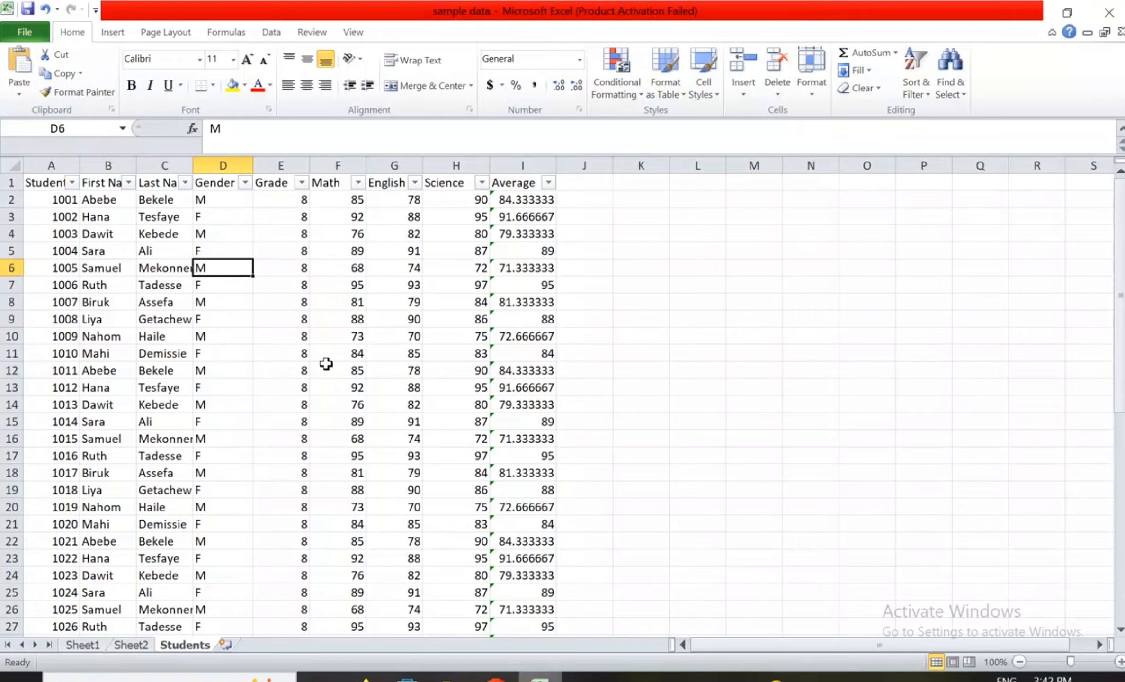
{"action": "left_click", "coordinate": [314, 382]}
{"action": "left_click", "coordinate": [220, 381]}
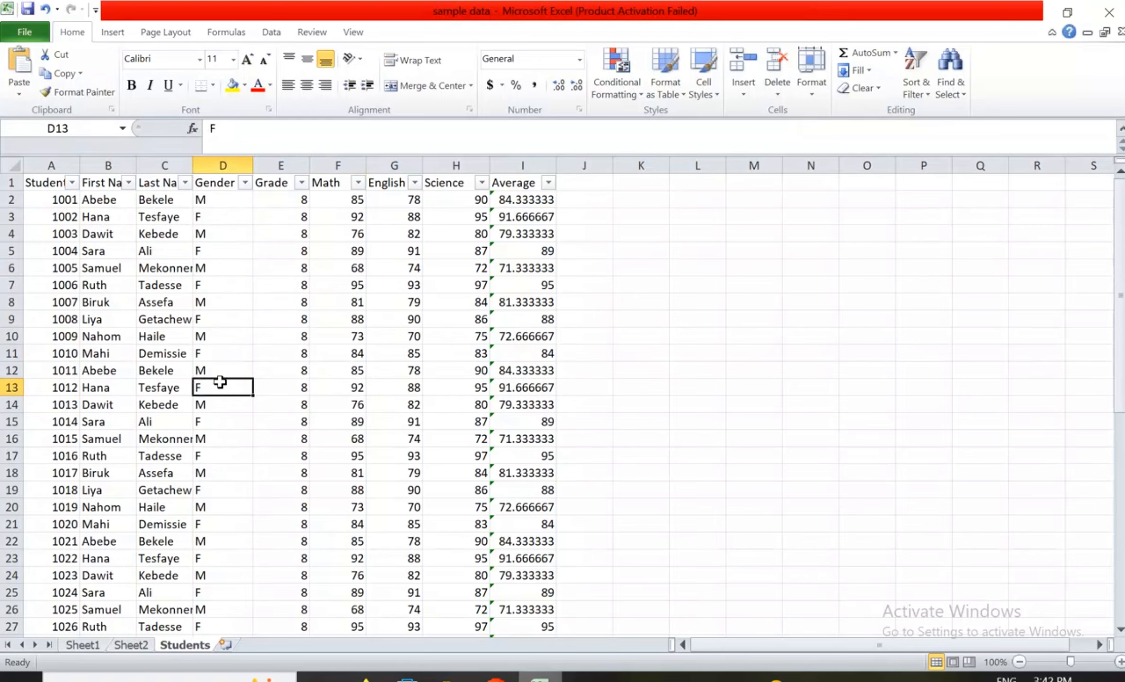
{"action": "left_click", "coordinate": [238, 338]}
{"action": "scroll", "coordinate": [236, 338], "scroll_direction": "down", "scroll_amount": 2}
{"action": "scroll", "coordinate": [235, 339], "scroll_direction": "up", "scroll_amount": 2}
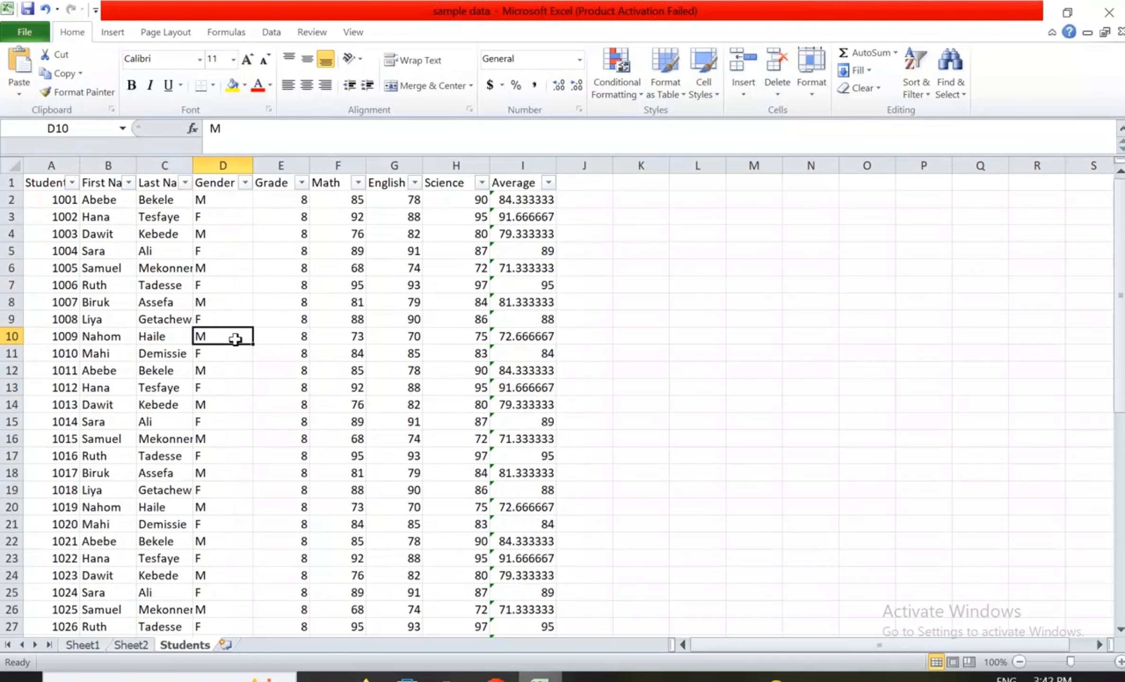
{"action": "left_click", "coordinate": [210, 266]}
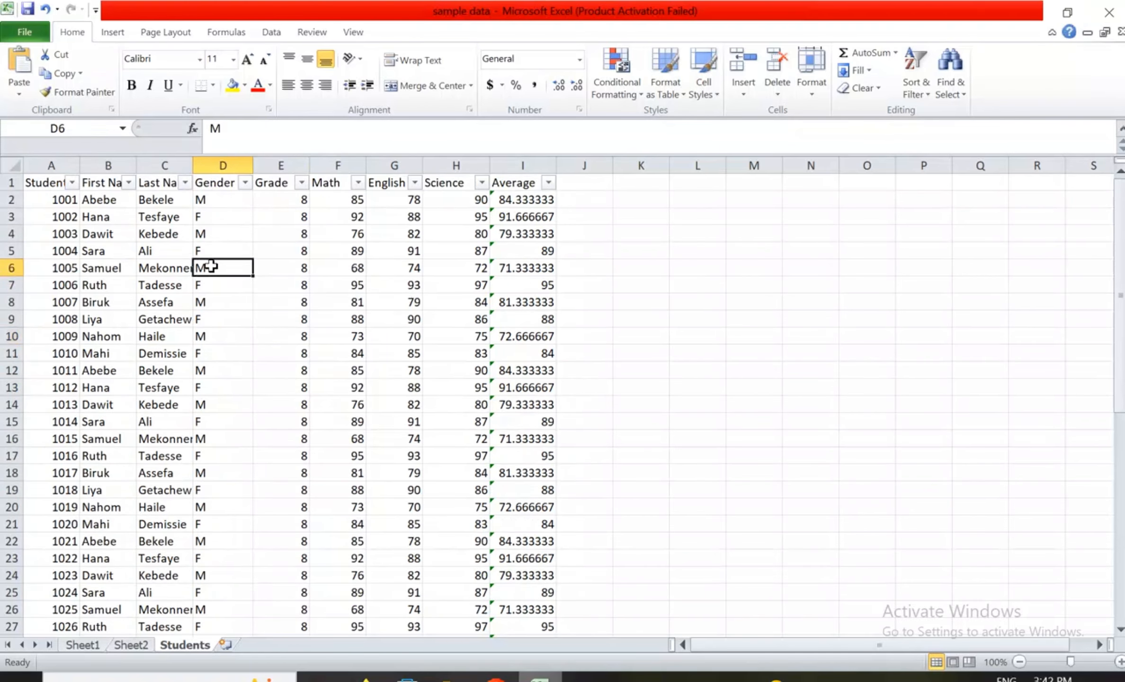
{"action": "left_click", "coordinate": [231, 336]}
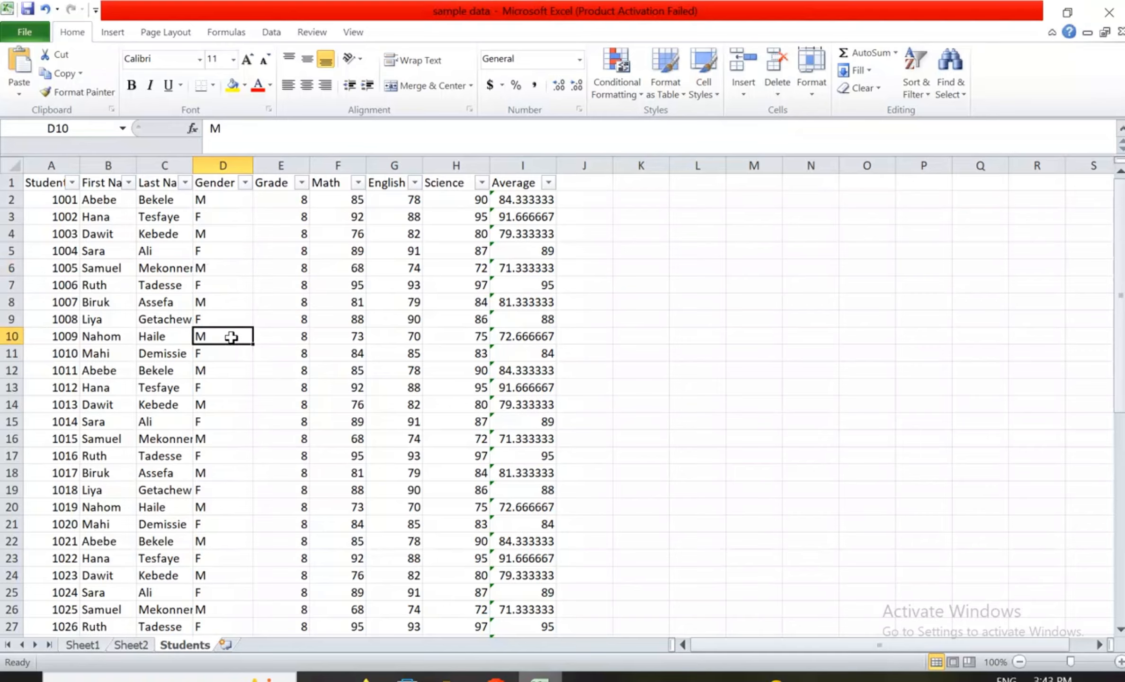
{"action": "left_click", "coordinate": [225, 316]}
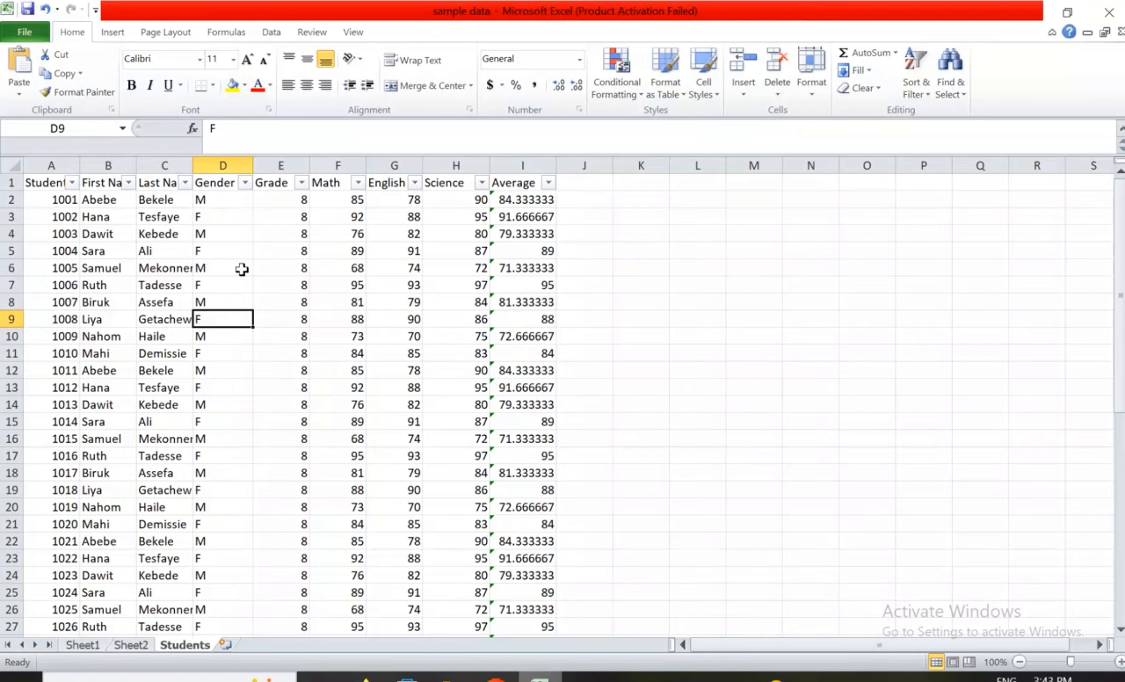
{"action": "left_click", "coordinate": [226, 280]}
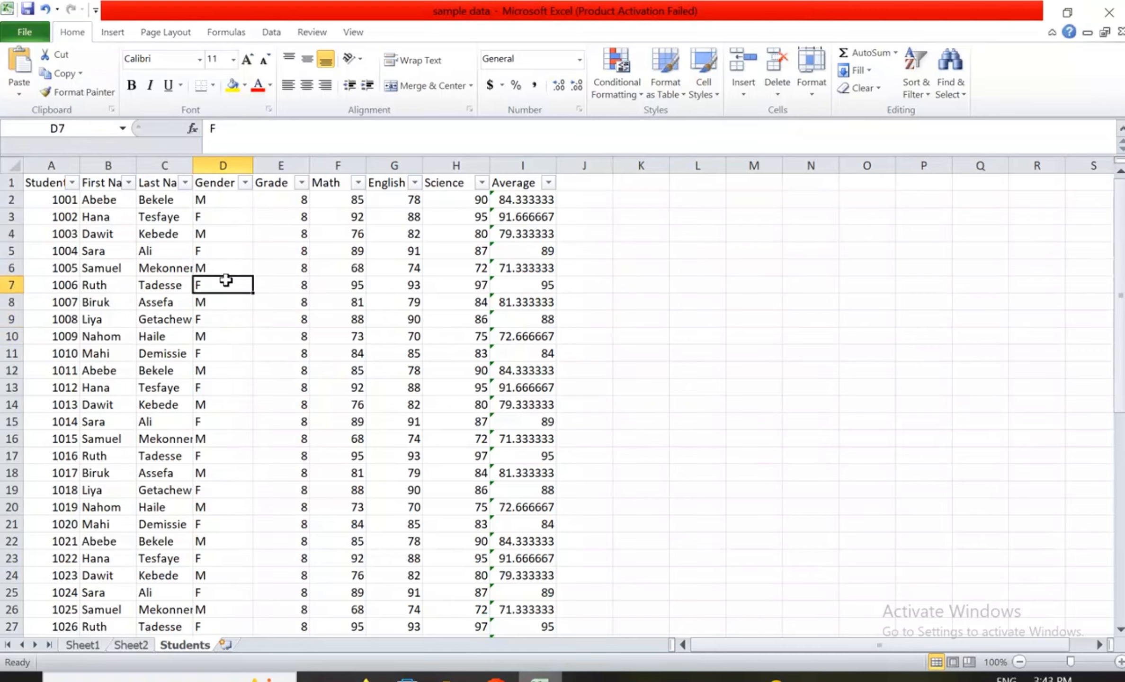
{"action": "left_click", "coordinate": [241, 165]}
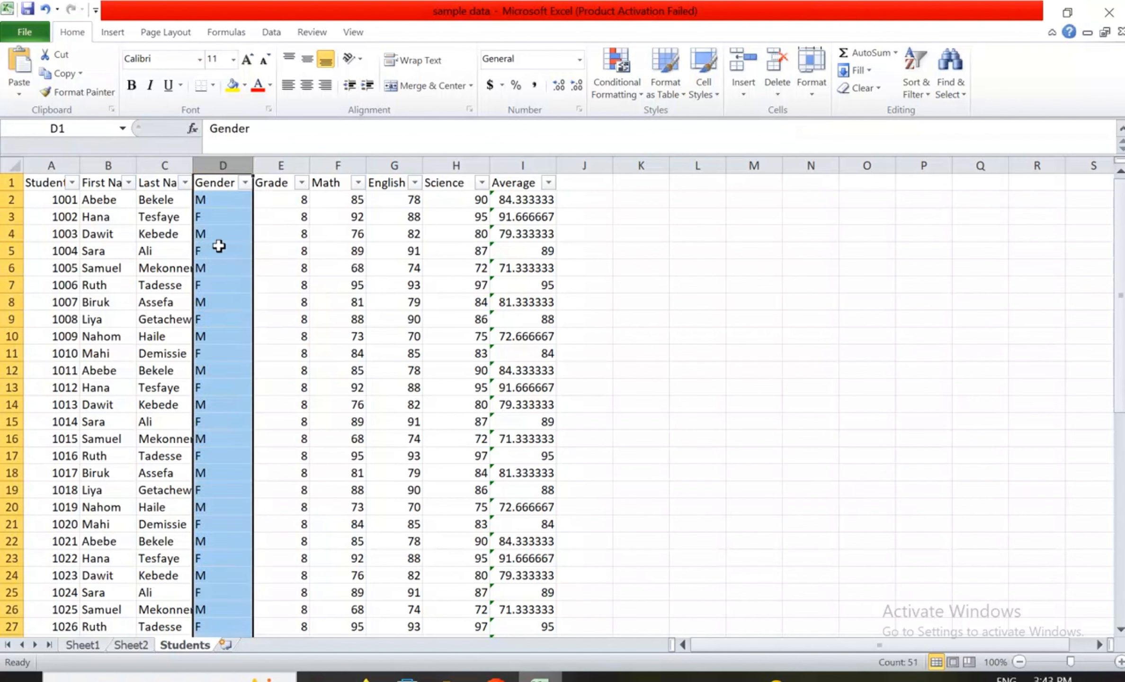
{"action": "left_click", "coordinate": [229, 307]}
{"action": "left_click", "coordinate": [223, 334]}
{"action": "left_click", "coordinate": [218, 368]}
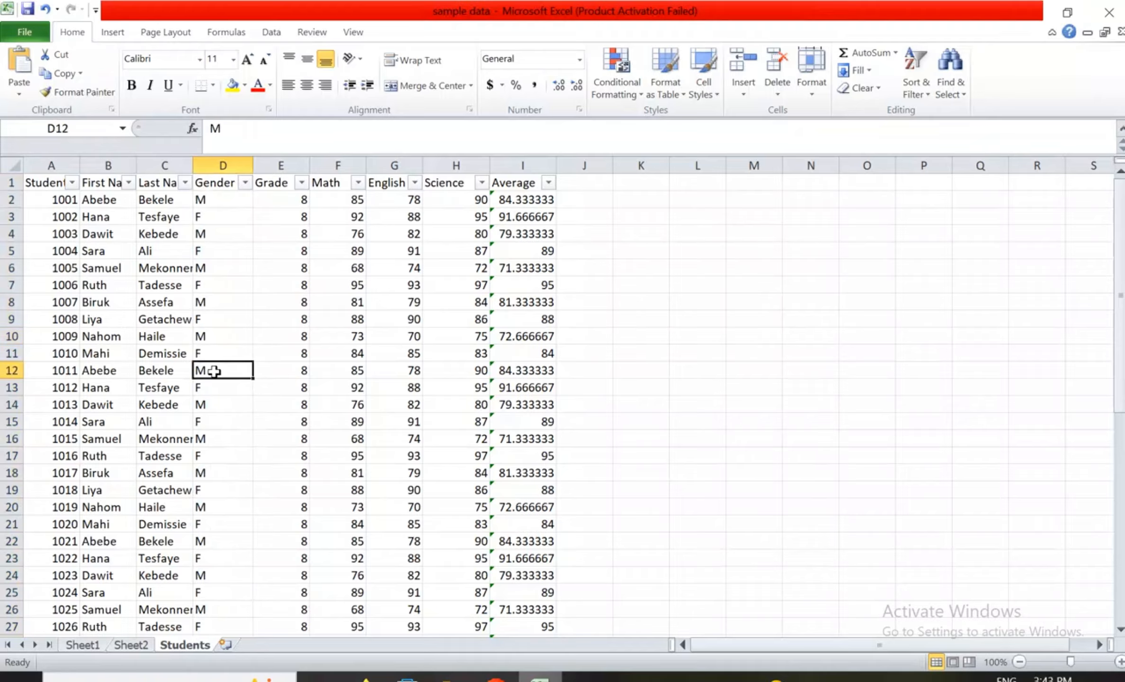
{"action": "left_click", "coordinate": [217, 388]}
{"action": "left_click", "coordinate": [216, 420]}
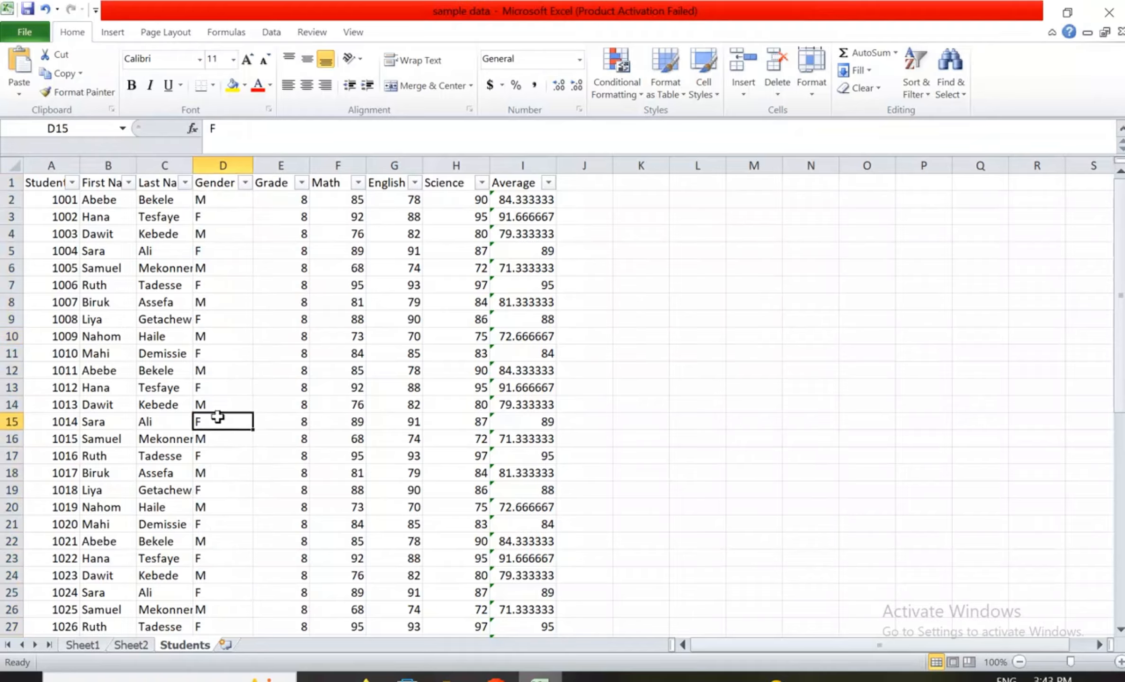
{"action": "left_click", "coordinate": [214, 439]}
{"action": "left_click", "coordinate": [217, 453]}
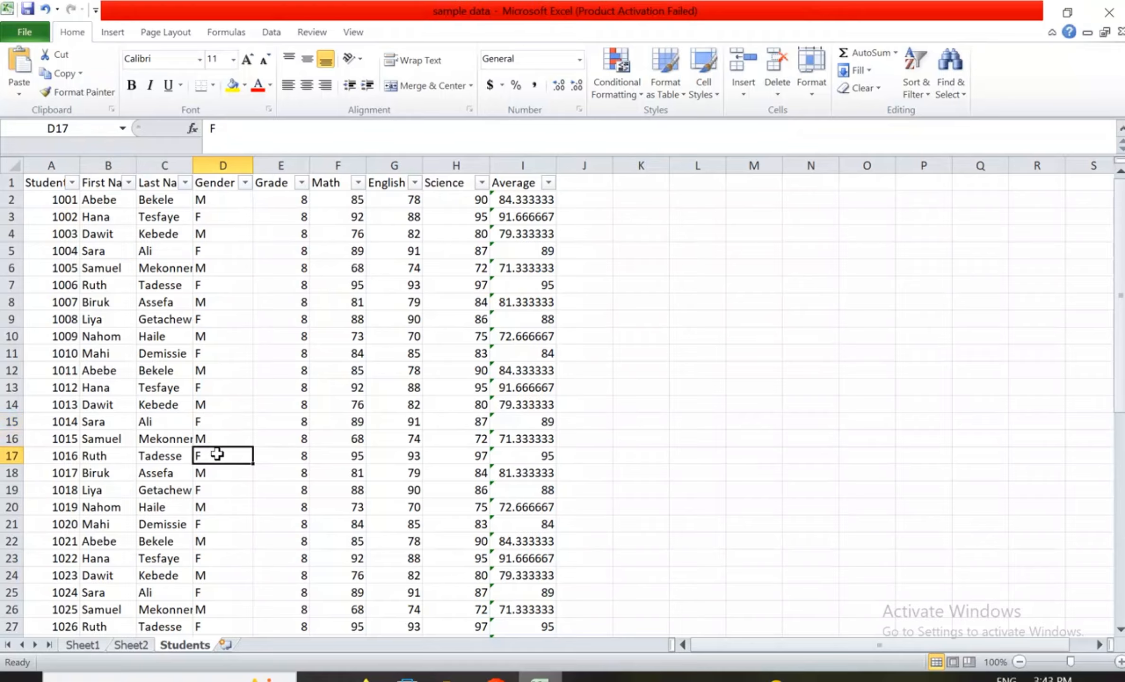
{"action": "left_click", "coordinate": [217, 470]}
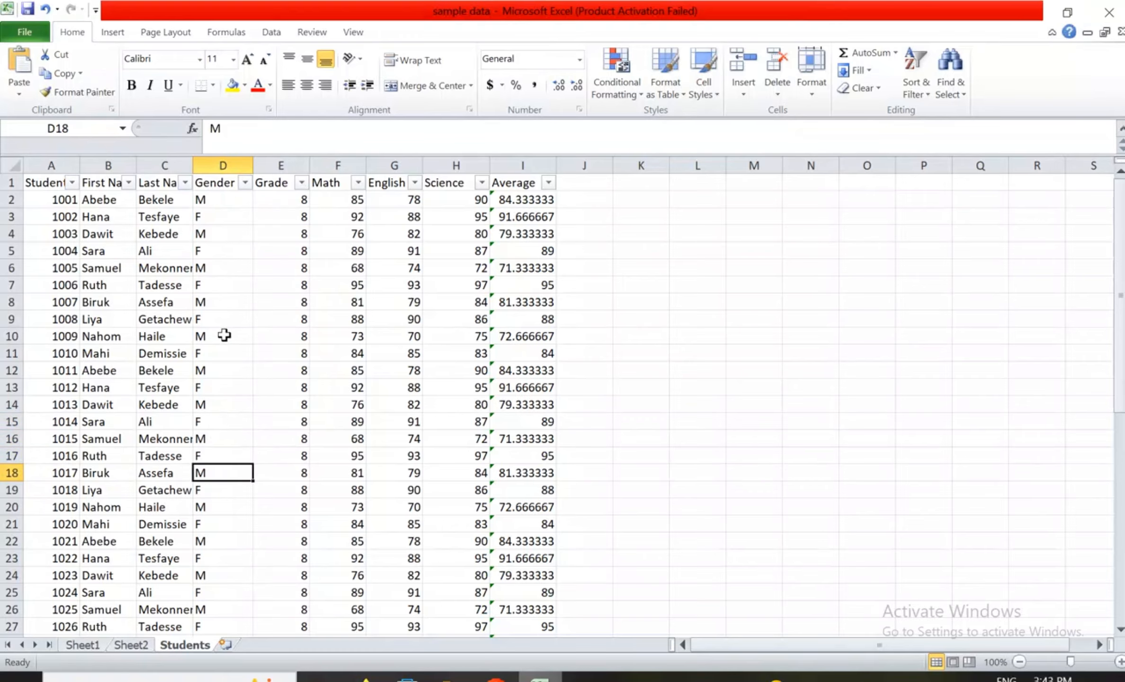
{"action": "left_click", "coordinate": [243, 321]}
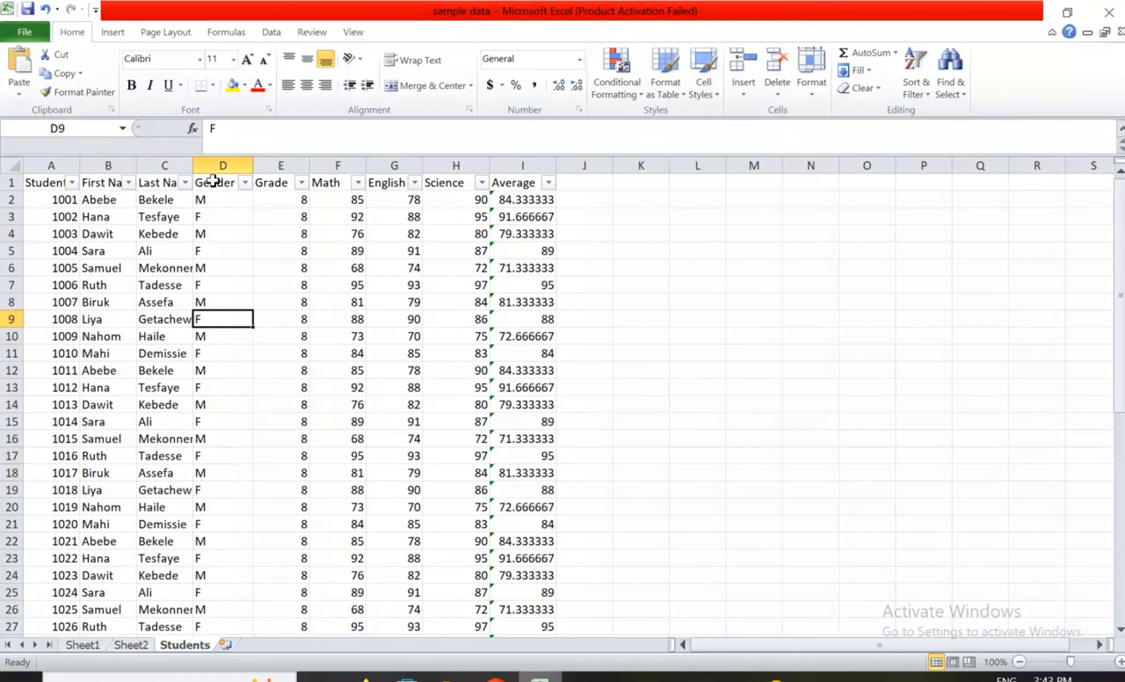
Insert a PivotTable on a new worksheet using the entire Gender column (D) of the Students sheet as its source.
{"action": "left_click", "coordinate": [223, 164]}
{"action": "scroll", "coordinate": [264, 351], "scroll_direction": "down", "scroll_amount": 3}
{"action": "scroll", "coordinate": [268, 353], "scroll_direction": "up", "scroll_amount": 3}
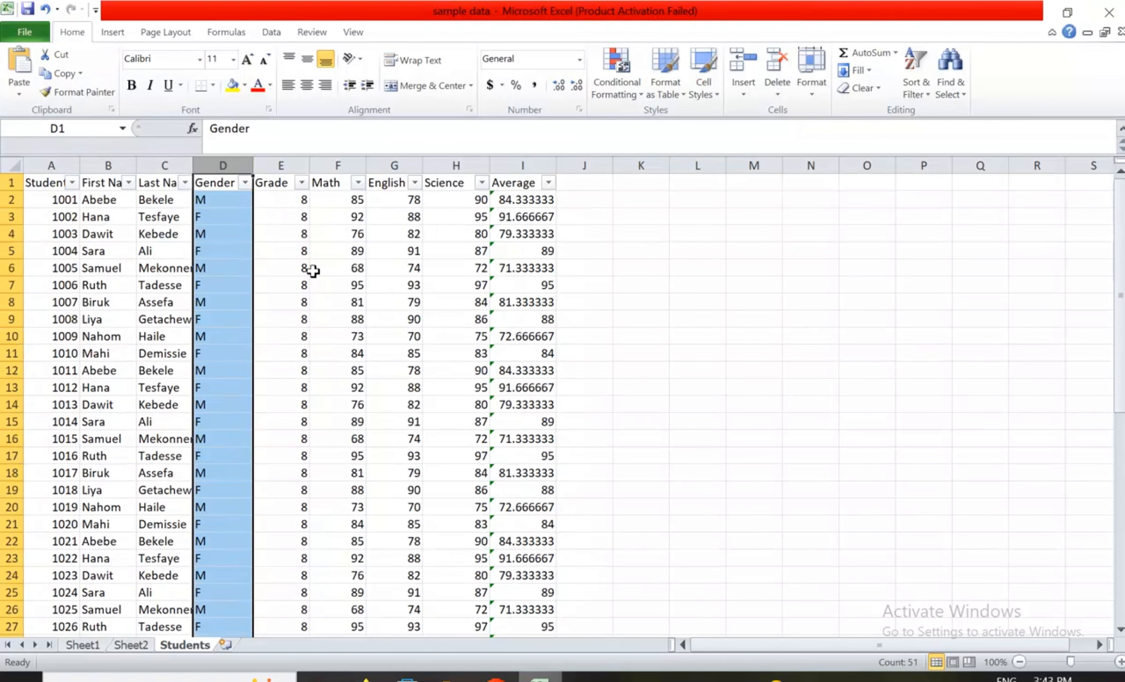
{"action": "left_click", "coordinate": [113, 32]}
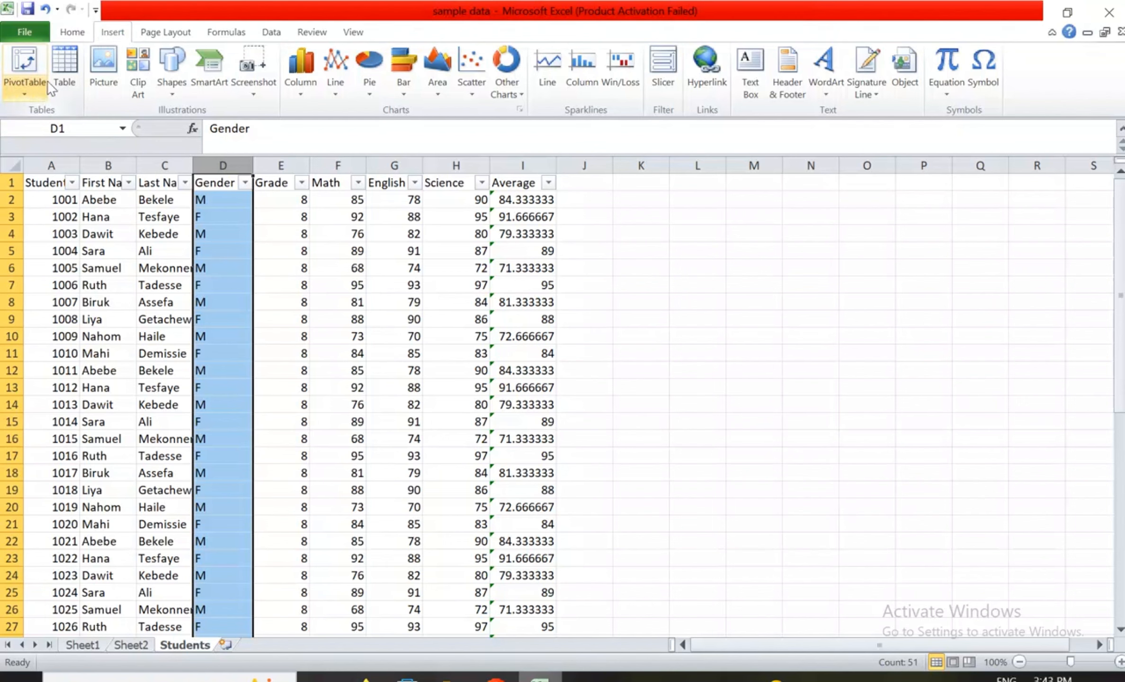
{"action": "left_click", "coordinate": [19, 93]}
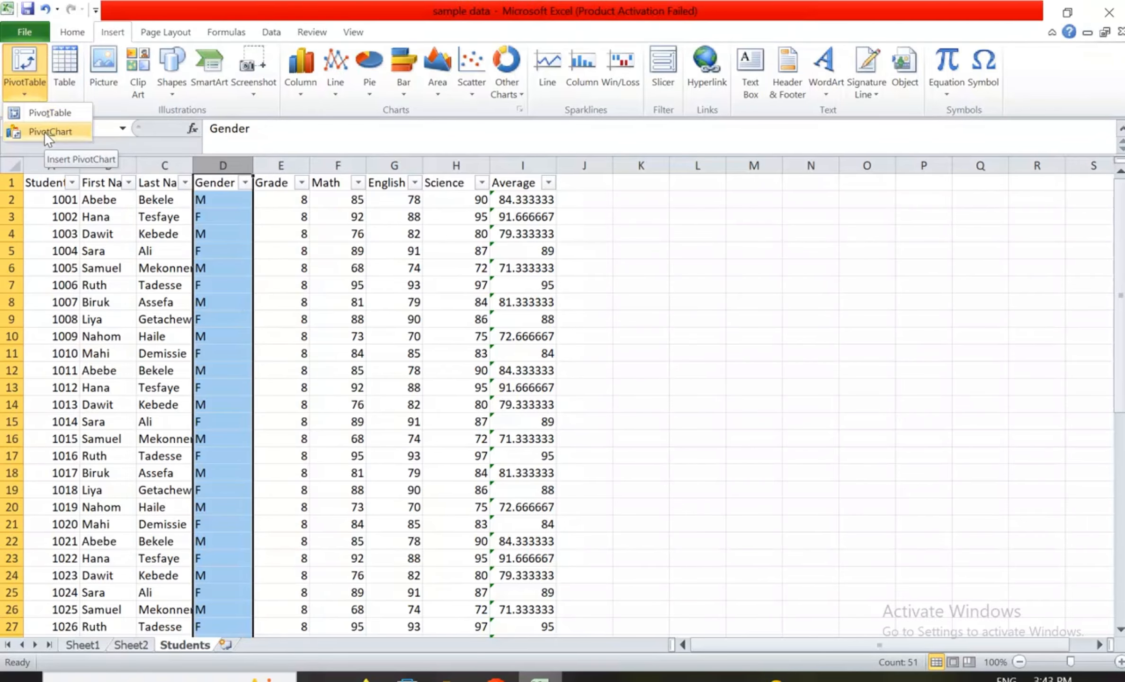
{"action": "left_click", "coordinate": [62, 114]}
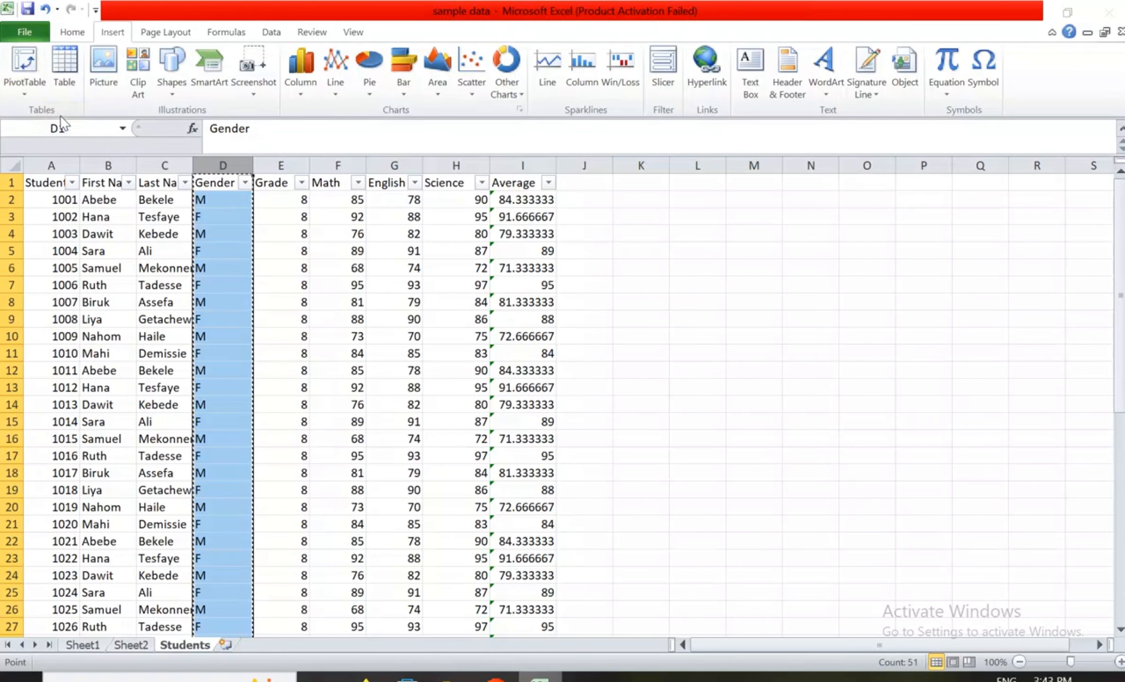
{"action": "left_click", "coordinate": [643, 589]}
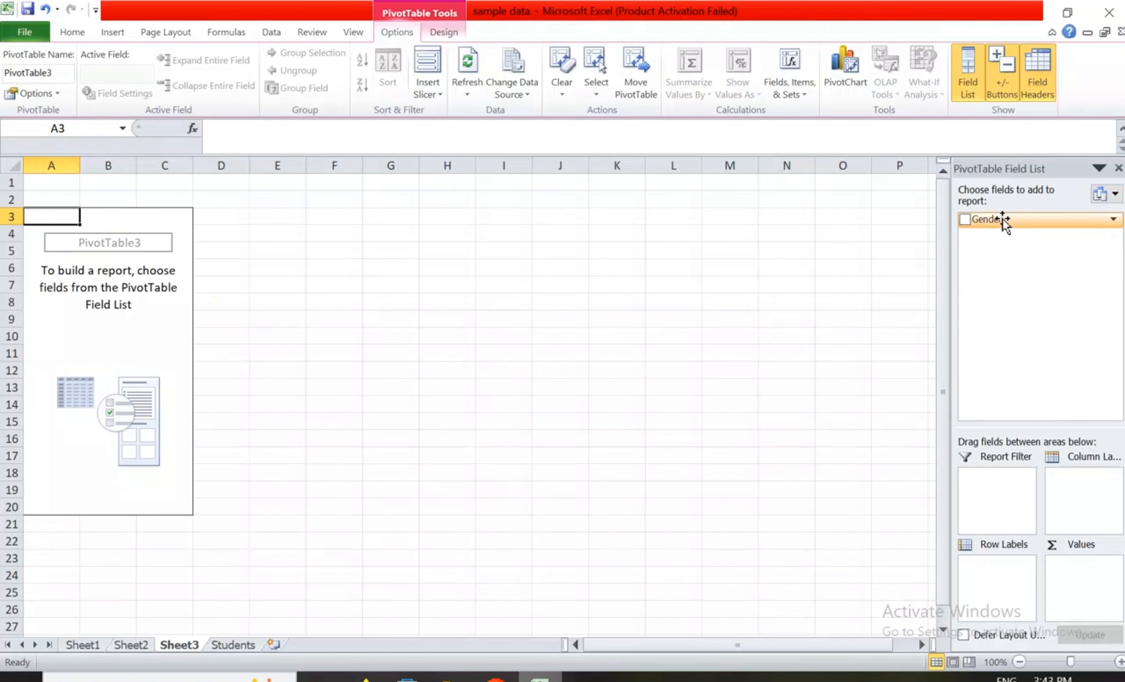
Add the Gender field to the PivotTable's row labels and also to its values as a count.
{"action": "left_click_drag", "start_coordinate": [996, 221], "coordinate": [984, 574]}
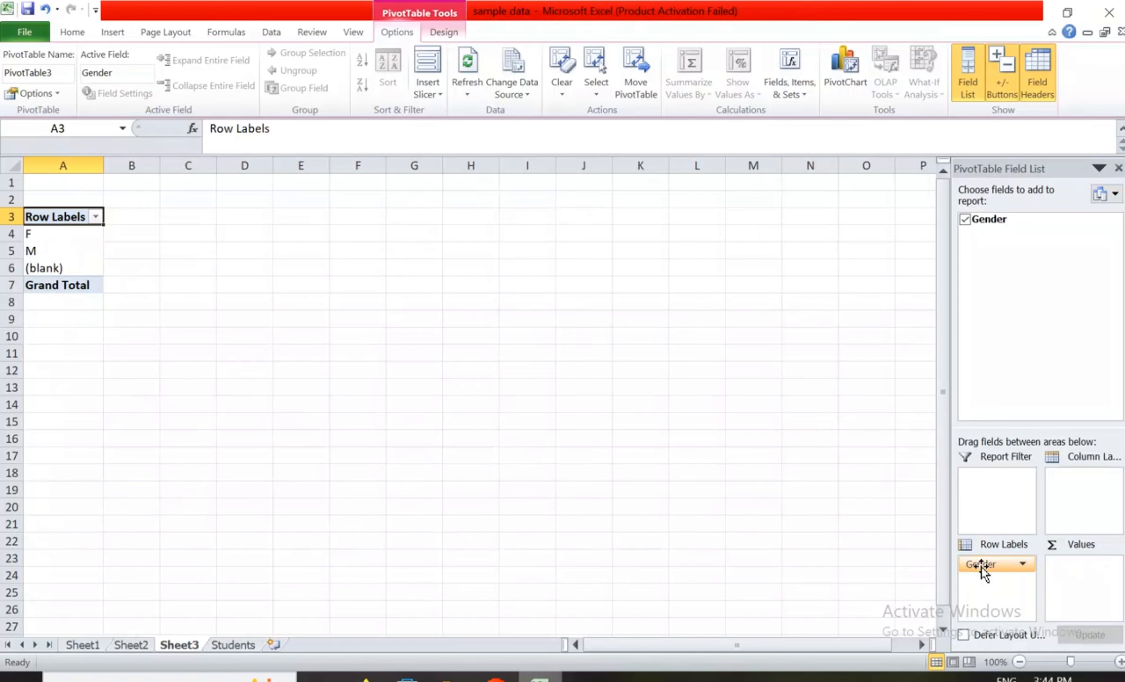
{"action": "left_click_drag", "start_coordinate": [999, 220], "coordinate": [1079, 570]}
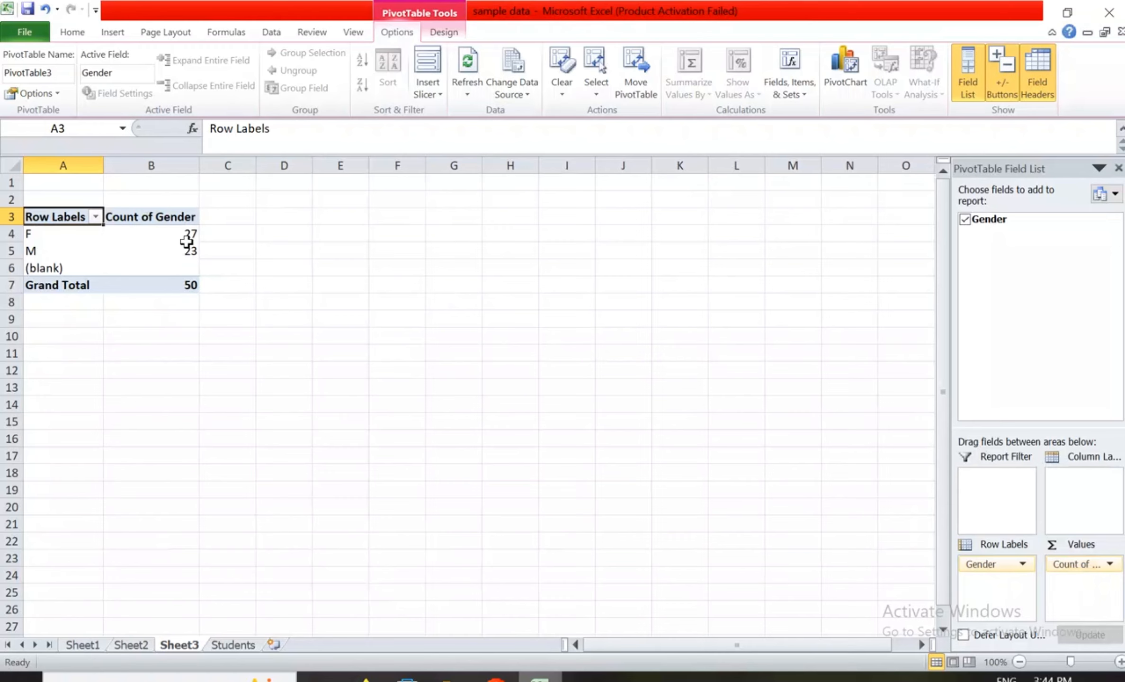
Examine the PivotTable's gender counts for the F, M and blank rows and the grand total.
{"action": "left_click", "coordinate": [186, 253]}
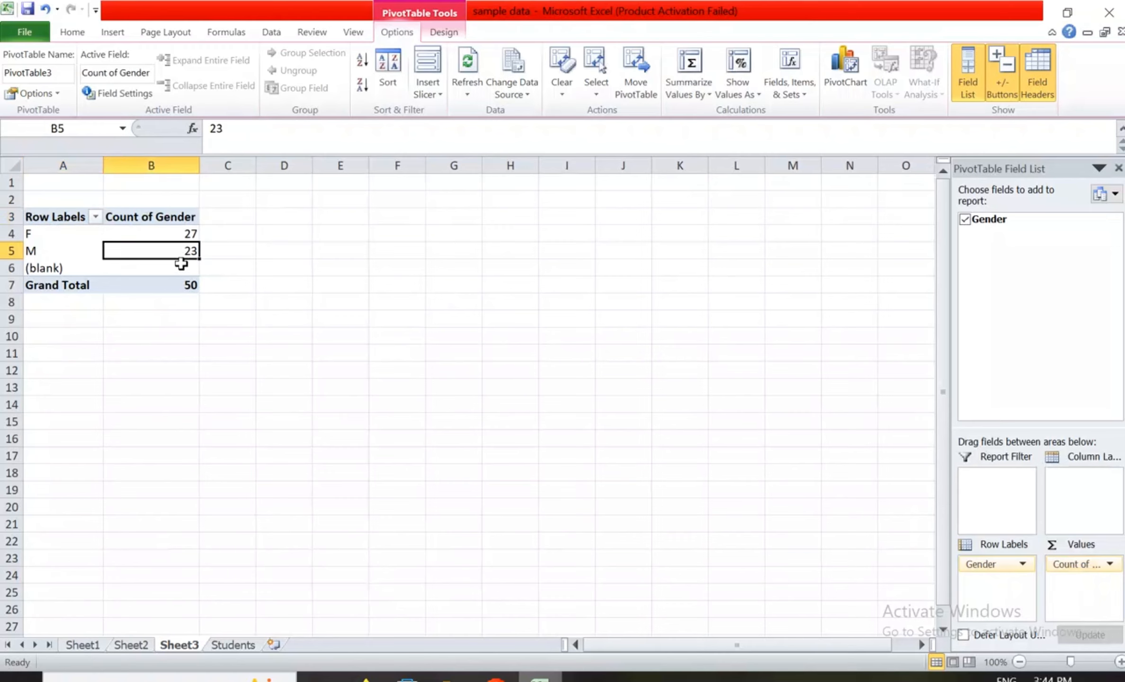
{"action": "left_click", "coordinate": [183, 266]}
{"action": "left_click", "coordinate": [138, 303]}
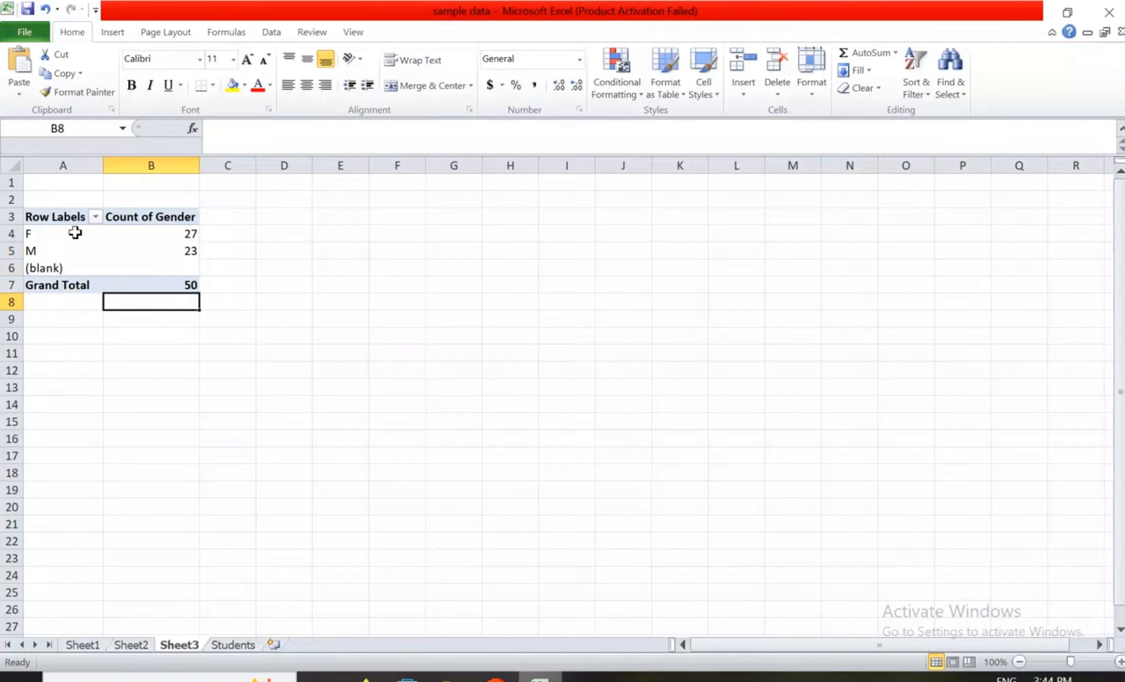
{"action": "left_click_drag", "start_coordinate": [66, 220], "coordinate": [195, 283]}
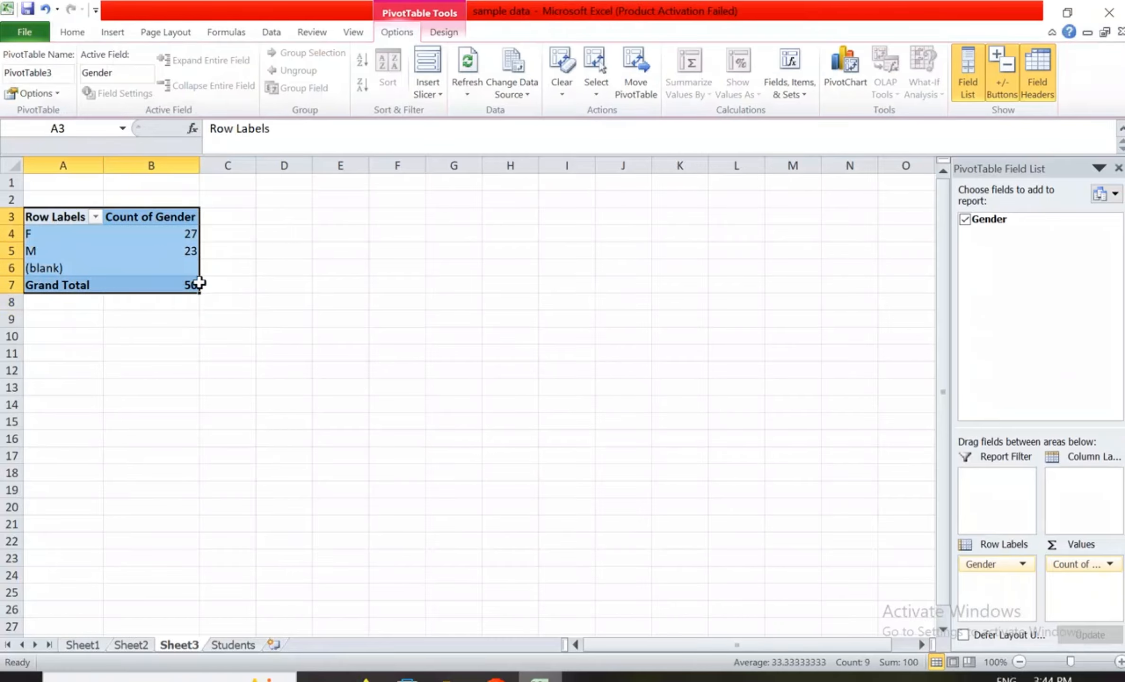
{"action": "left_click", "coordinate": [287, 264]}
{"action": "left_click_drag", "start_coordinate": [90, 224], "coordinate": [171, 282]}
{"action": "left_click", "coordinate": [214, 251]}
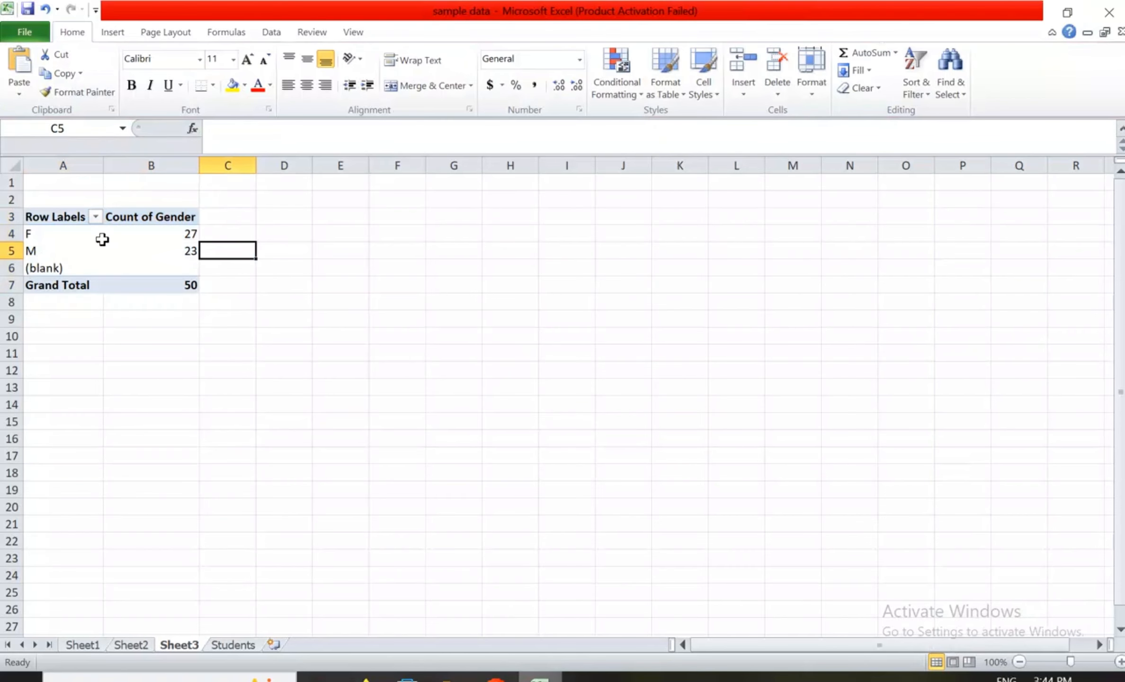
{"action": "left_click", "coordinate": [81, 233]}
{"action": "left_click", "coordinate": [159, 256]}
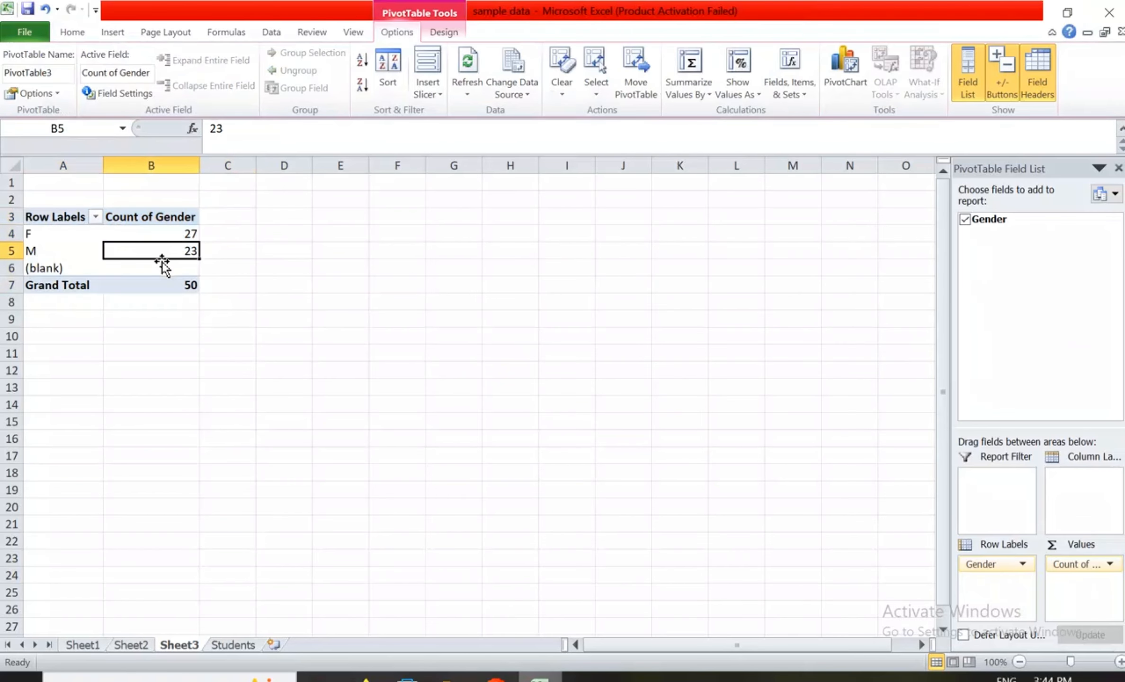
{"action": "left_click", "coordinate": [163, 264]}
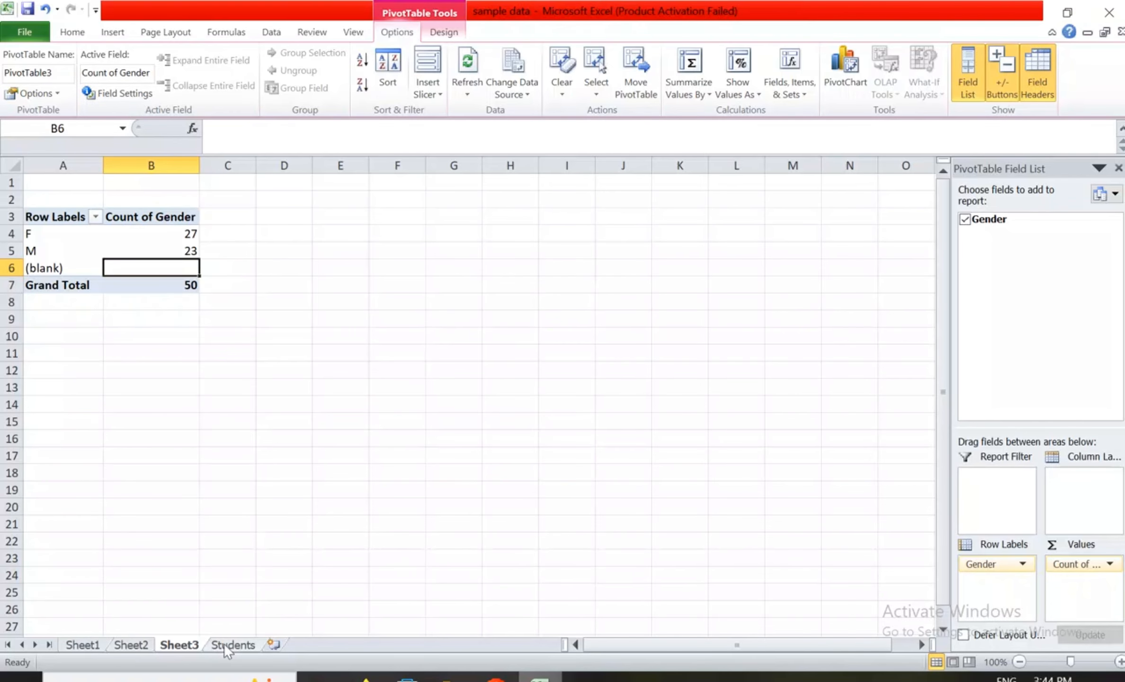
Delete Sheet3, the worksheet holding the gender-count PivotTable, so that only the Students sheet and the earlier sheets remain.
{"action": "right_click", "coordinate": [200, 652]}
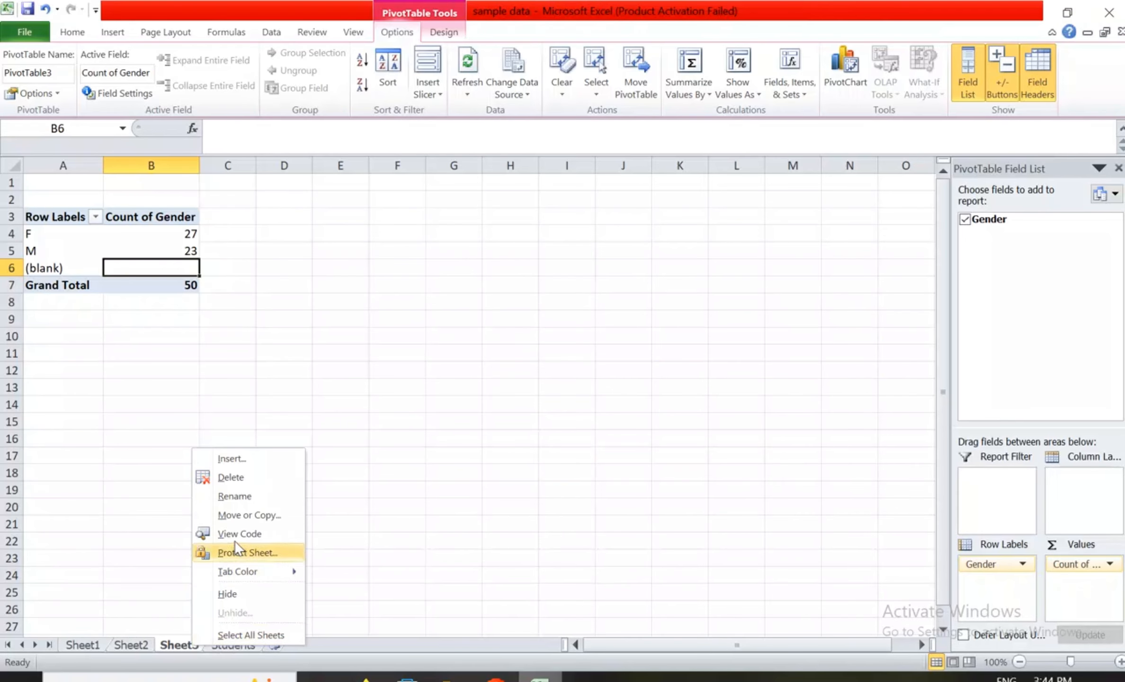
{"action": "left_click", "coordinate": [238, 478]}
{"action": "left_click", "coordinate": [527, 389]}
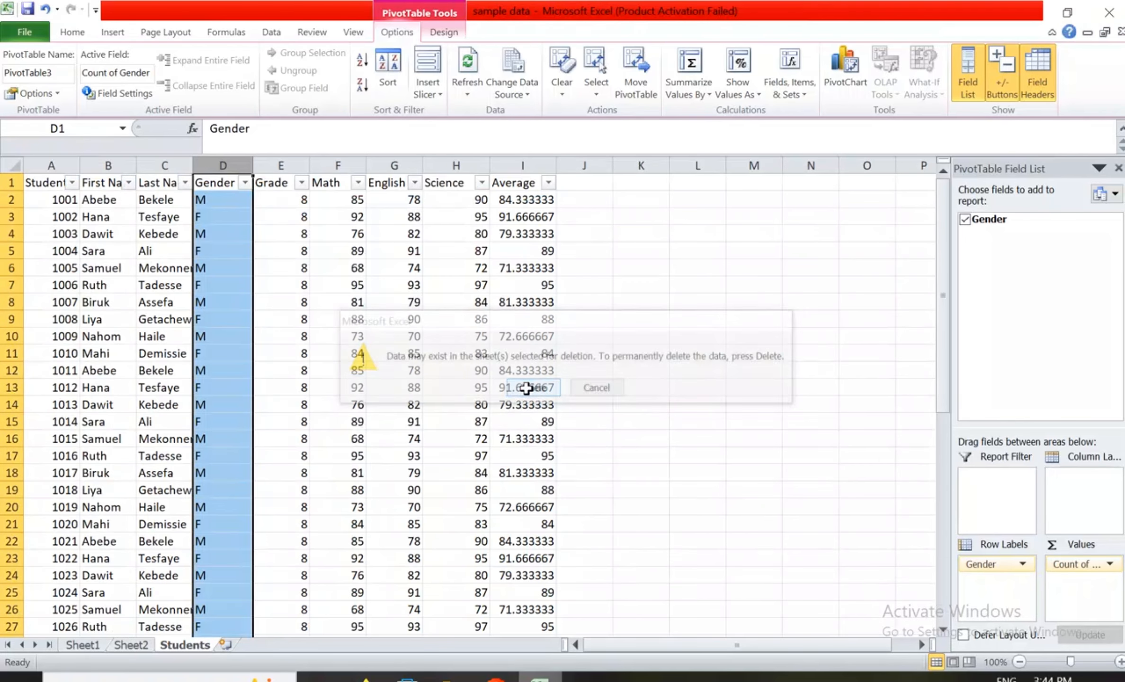
{"action": "left_click", "coordinate": [142, 306]}
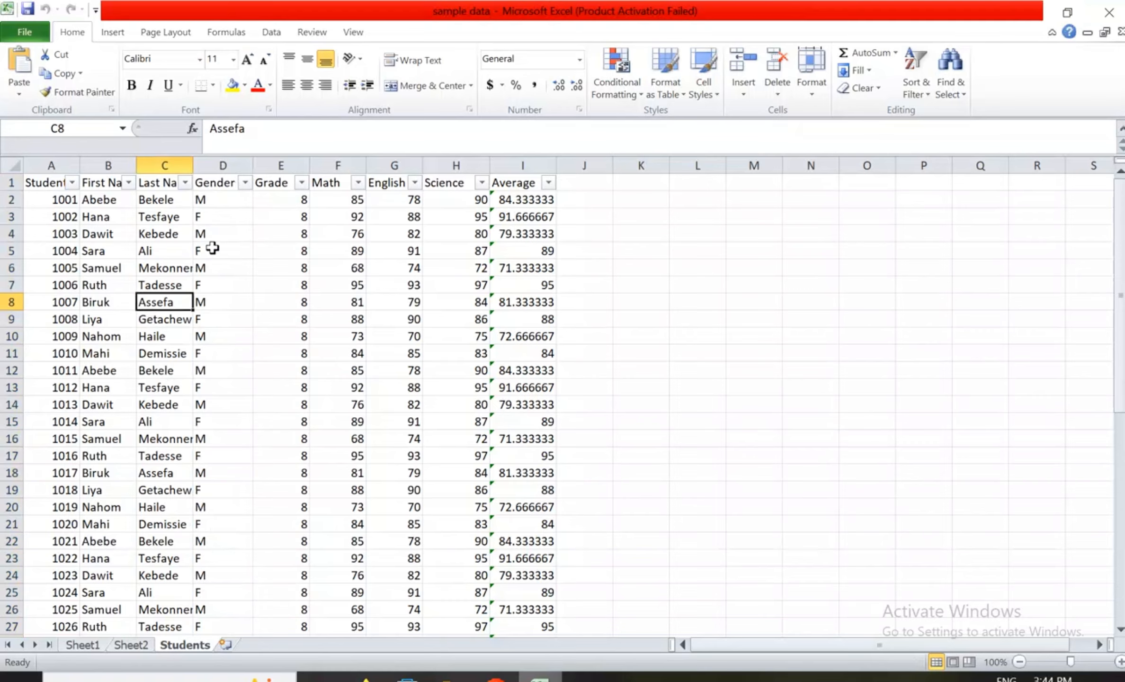
Create a PivotChart with its PivotTable on a new worksheet from the entire Gender column (D), using Gender as axis field and count value.
{"action": "left_click", "coordinate": [234, 163]}
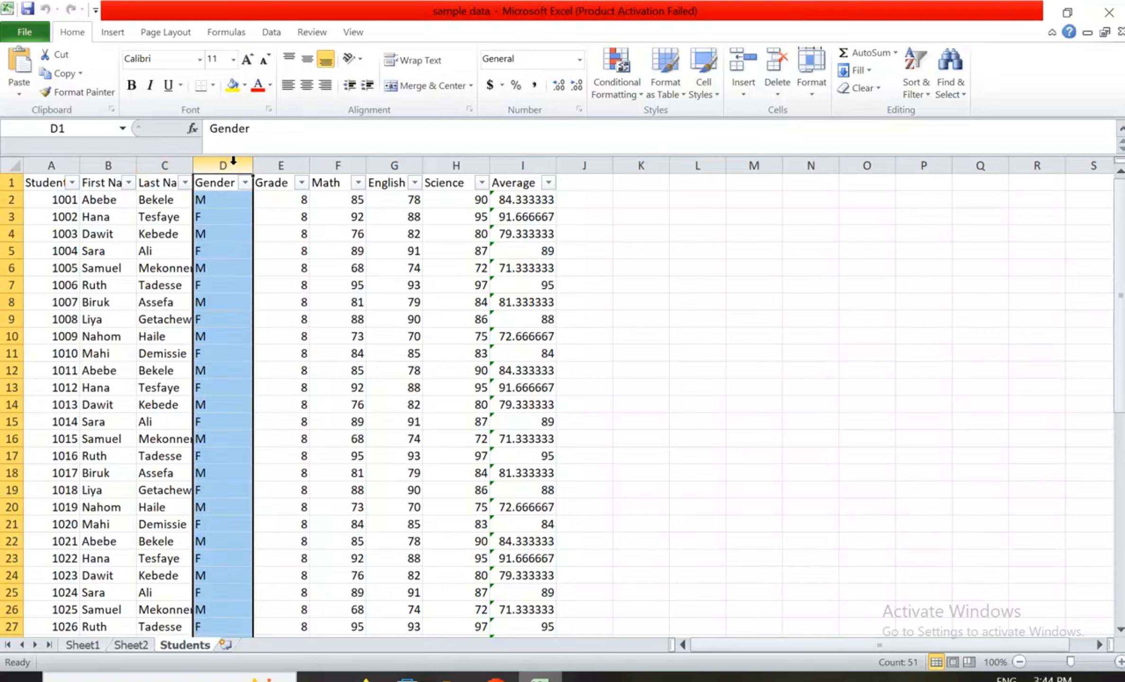
{"action": "scroll", "coordinate": [225, 464], "scroll_direction": "down", "scroll_amount": 11}
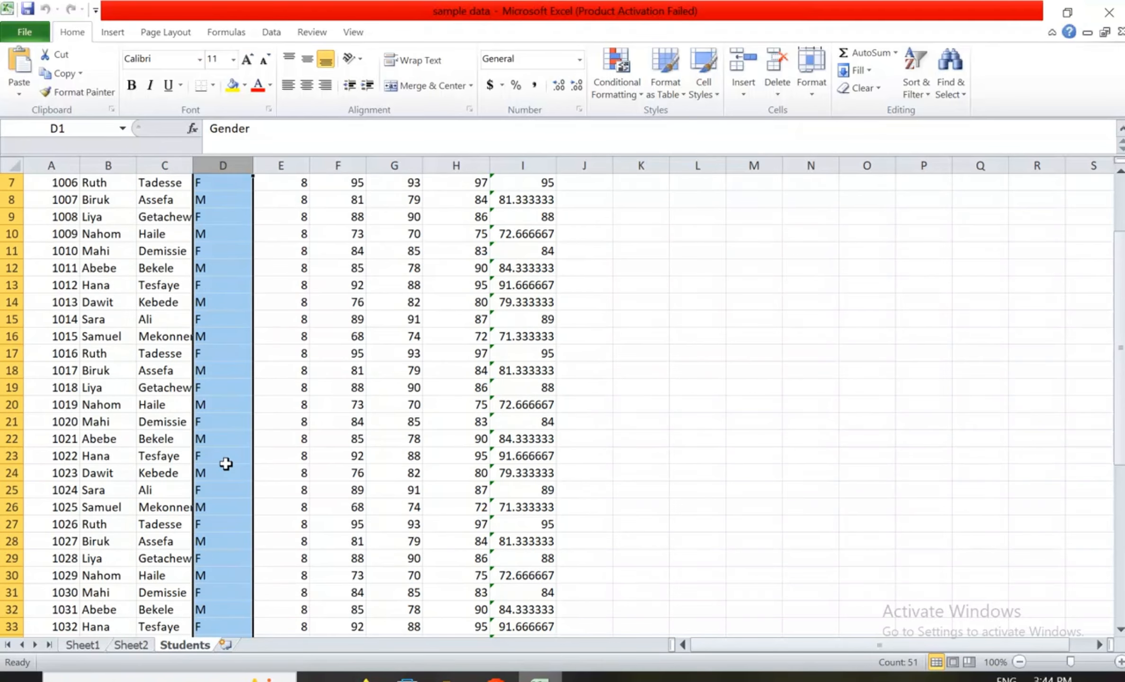
{"action": "scroll", "coordinate": [226, 462], "scroll_direction": "up", "scroll_amount": 11}
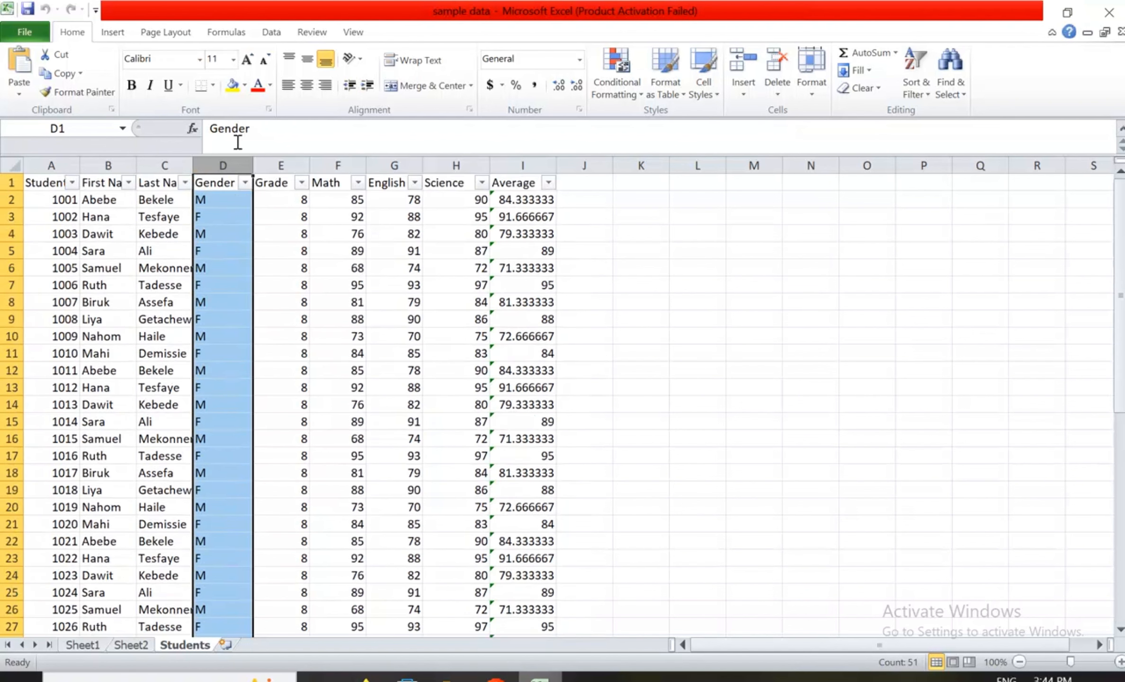
{"action": "left_click", "coordinate": [126, 37]}
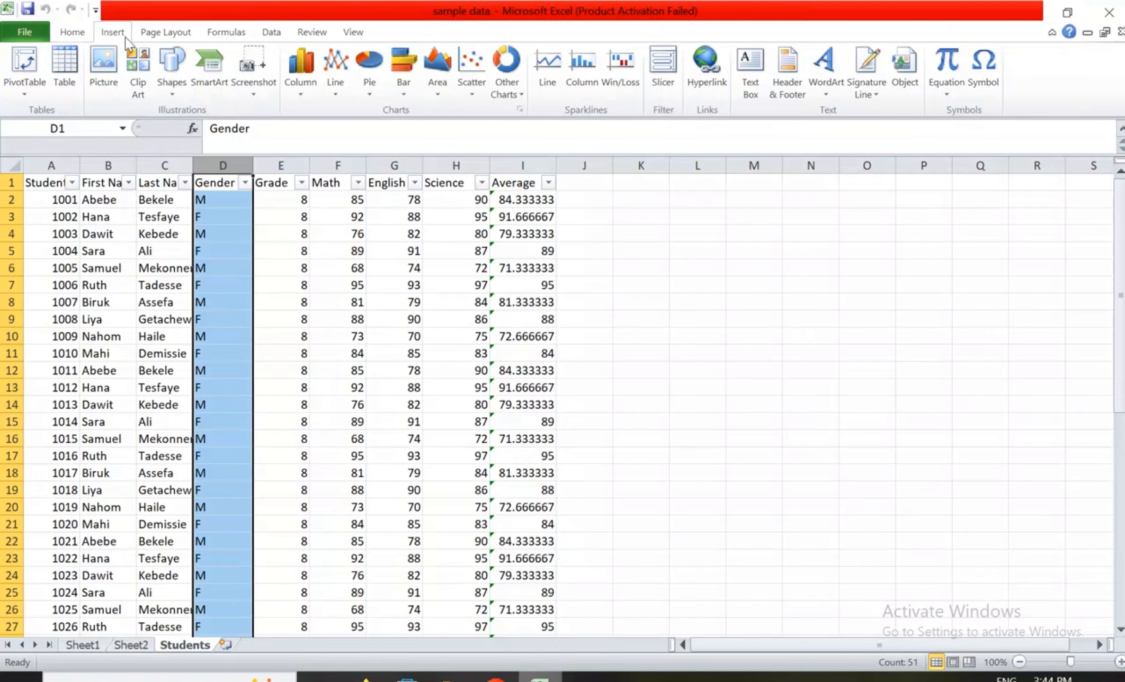
{"action": "left_click", "coordinate": [27, 91]}
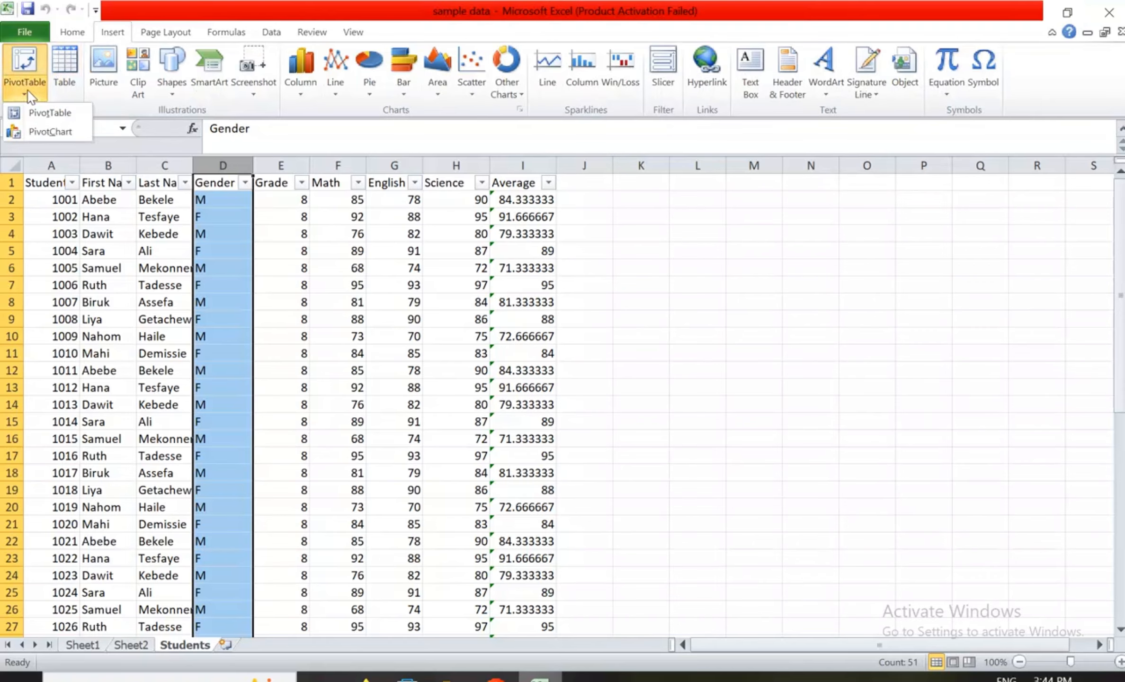
{"action": "left_click", "coordinate": [36, 132]}
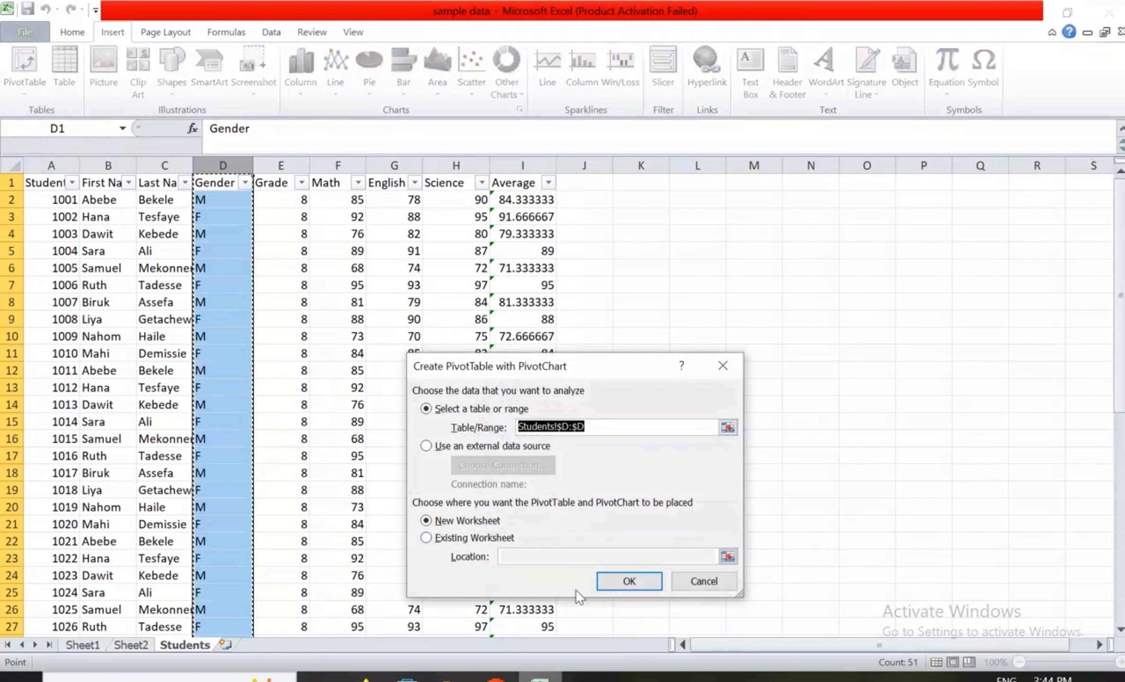
{"action": "left_click", "coordinate": [629, 582]}
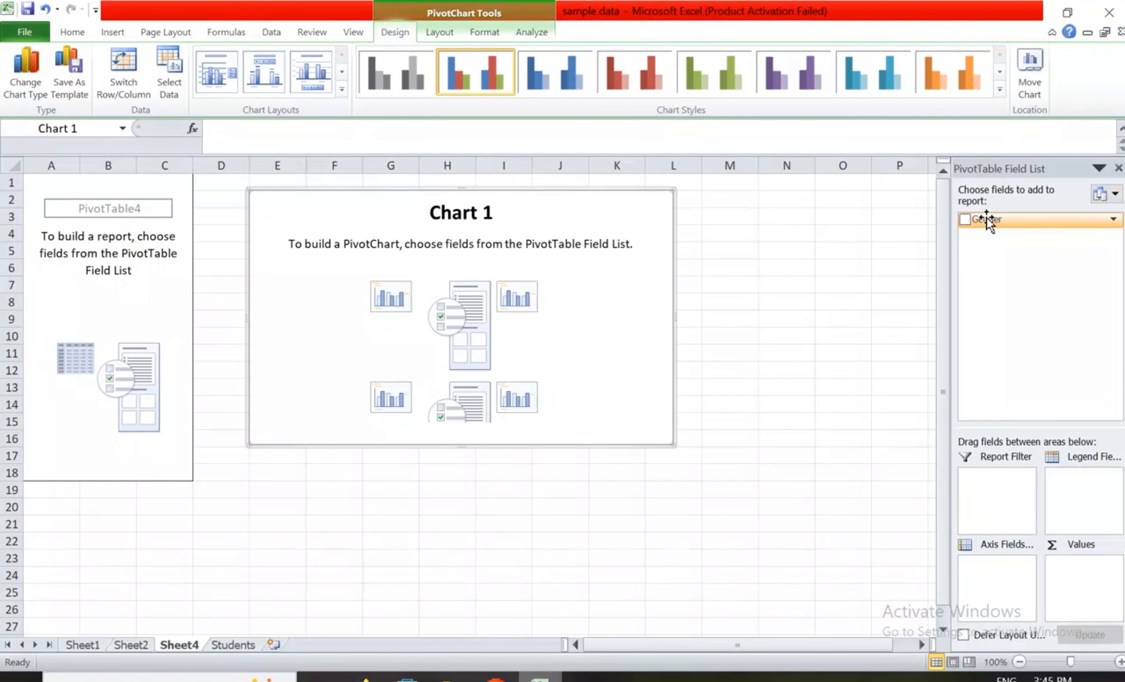
{"action": "left_click_drag", "start_coordinate": [988, 220], "coordinate": [974, 567]}
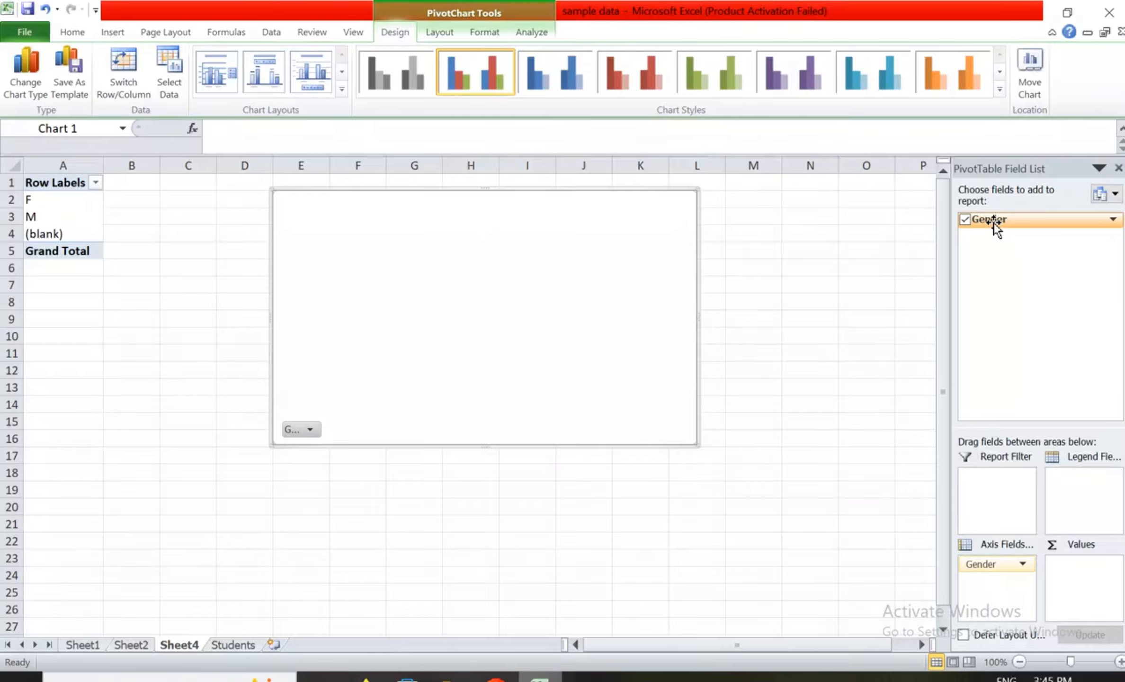
{"action": "left_click_drag", "start_coordinate": [997, 230], "coordinate": [1082, 569]}
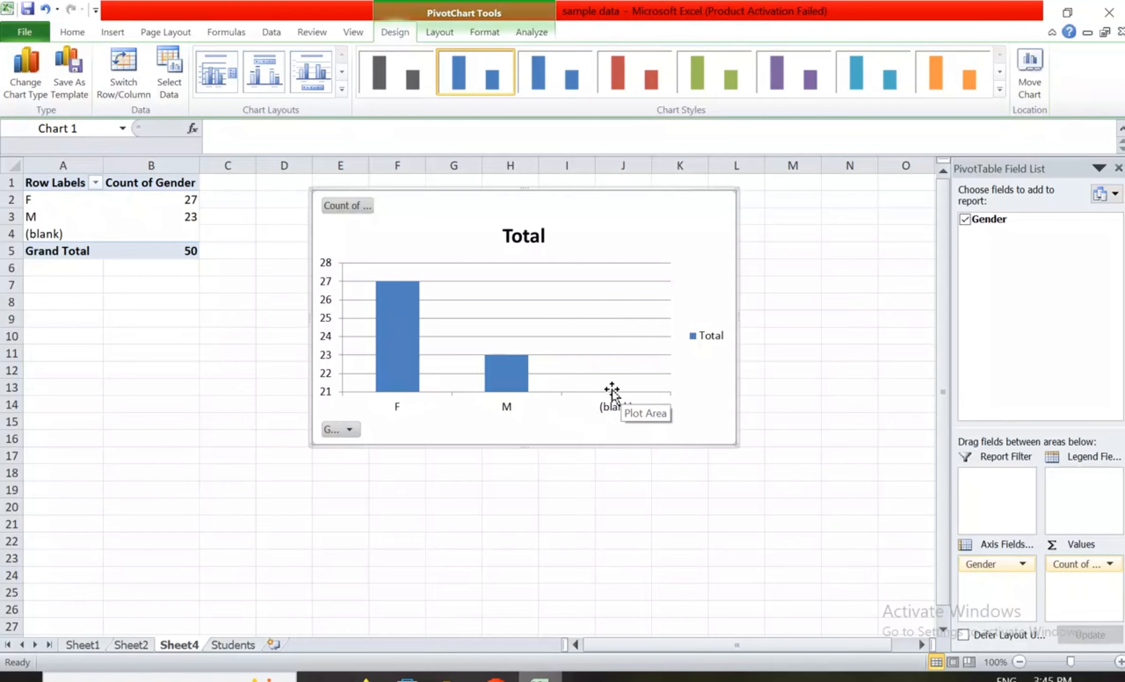
Delete Sheet4 with its PivotTable and PivotChart and return to the Students sheet.
{"action": "right_click", "coordinate": [190, 650]}
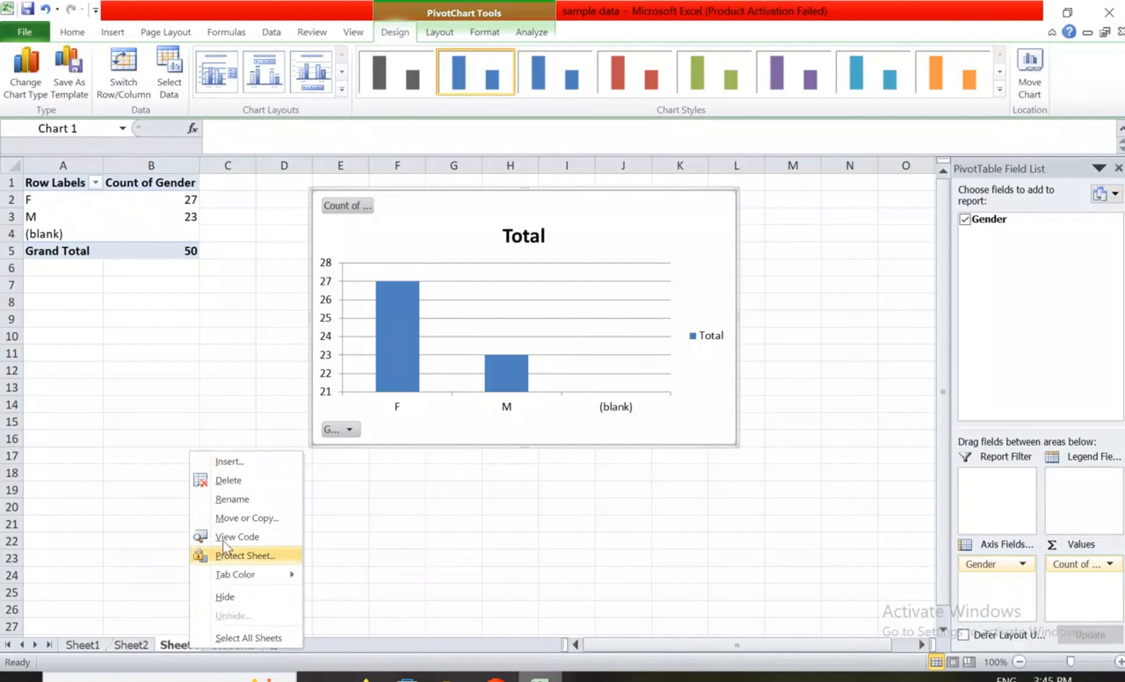
{"action": "left_click", "coordinate": [227, 476]}
{"action": "left_click", "coordinate": [533, 388]}
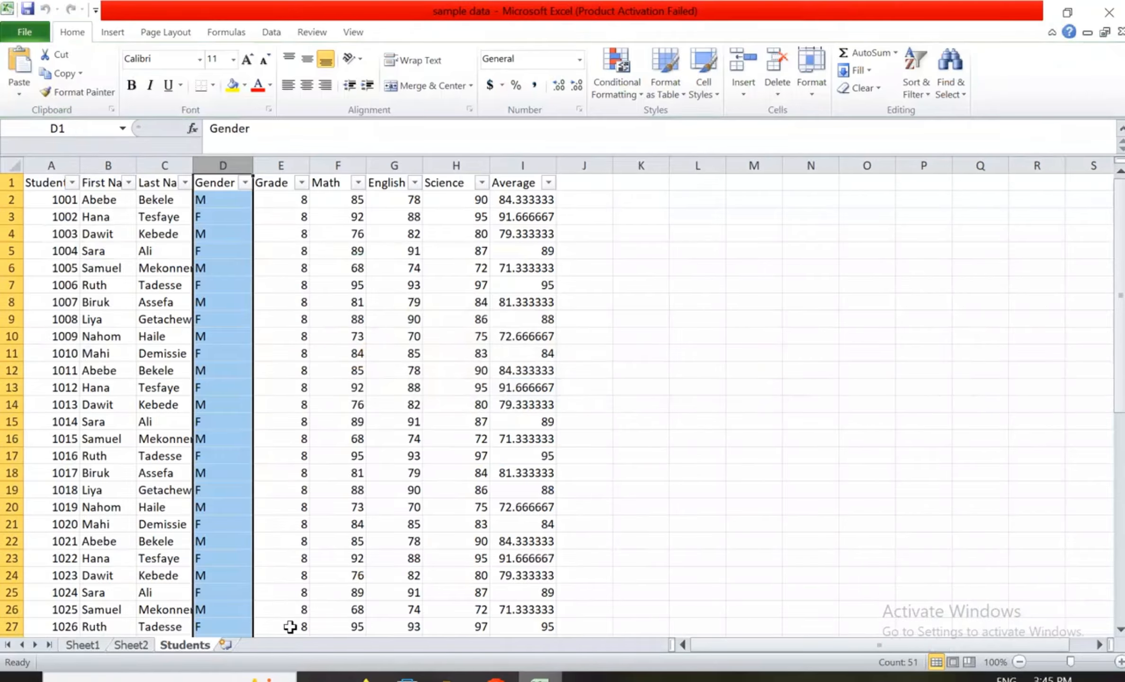
{"action": "left_click", "coordinate": [241, 340]}
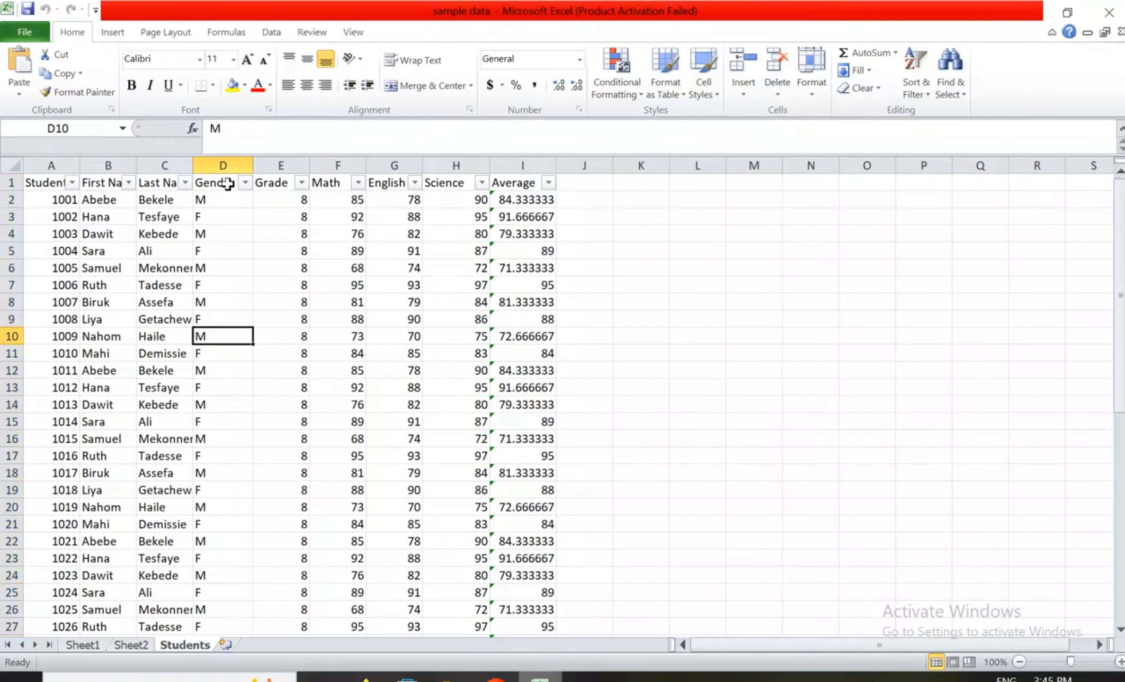
Select the whole Gender column (D) and examine its entries and the empty cells below the last student row.
{"action": "left_click", "coordinate": [234, 163]}
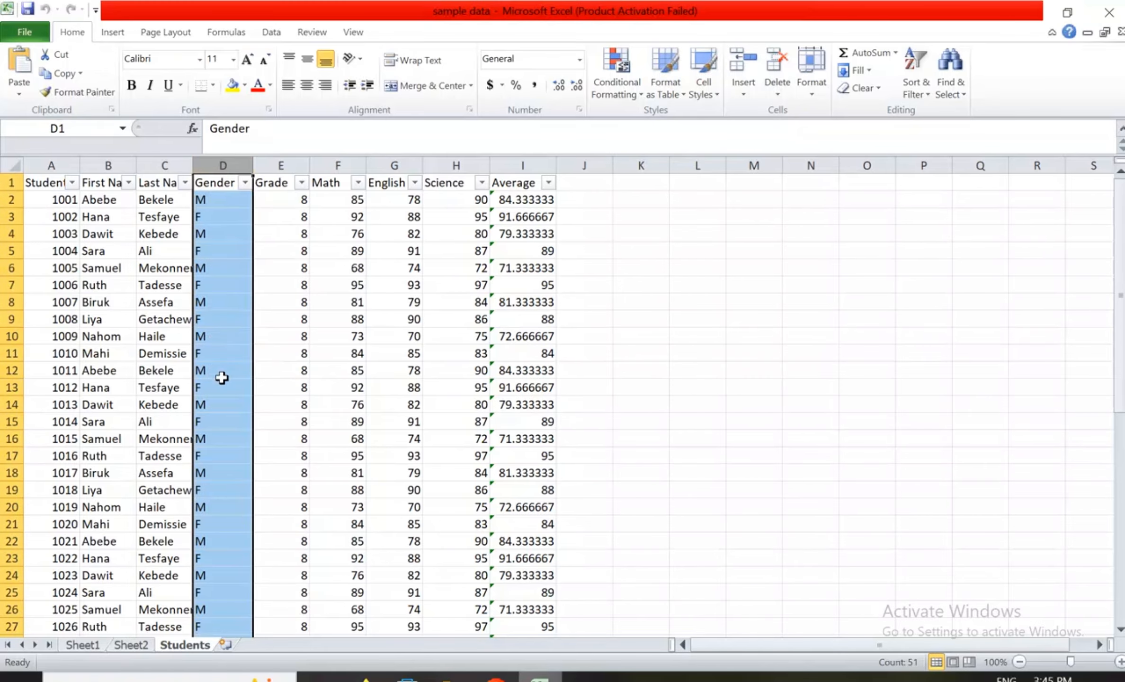
{"action": "scroll", "coordinate": [222, 377], "scroll_direction": "down", "scroll_amount": 2}
{"action": "scroll", "coordinate": [221, 378], "scroll_direction": "up", "scroll_amount": 2}
{"action": "scroll", "coordinate": [242, 414], "scroll_direction": "down", "scroll_amount": 12}
{"action": "scroll", "coordinate": [243, 414], "scroll_direction": "down", "scroll_amount": 3}
{"action": "scroll", "coordinate": [243, 413], "scroll_direction": "up", "scroll_amount": 5}
{"action": "scroll", "coordinate": [243, 414], "scroll_direction": "down", "scroll_amount": 11}
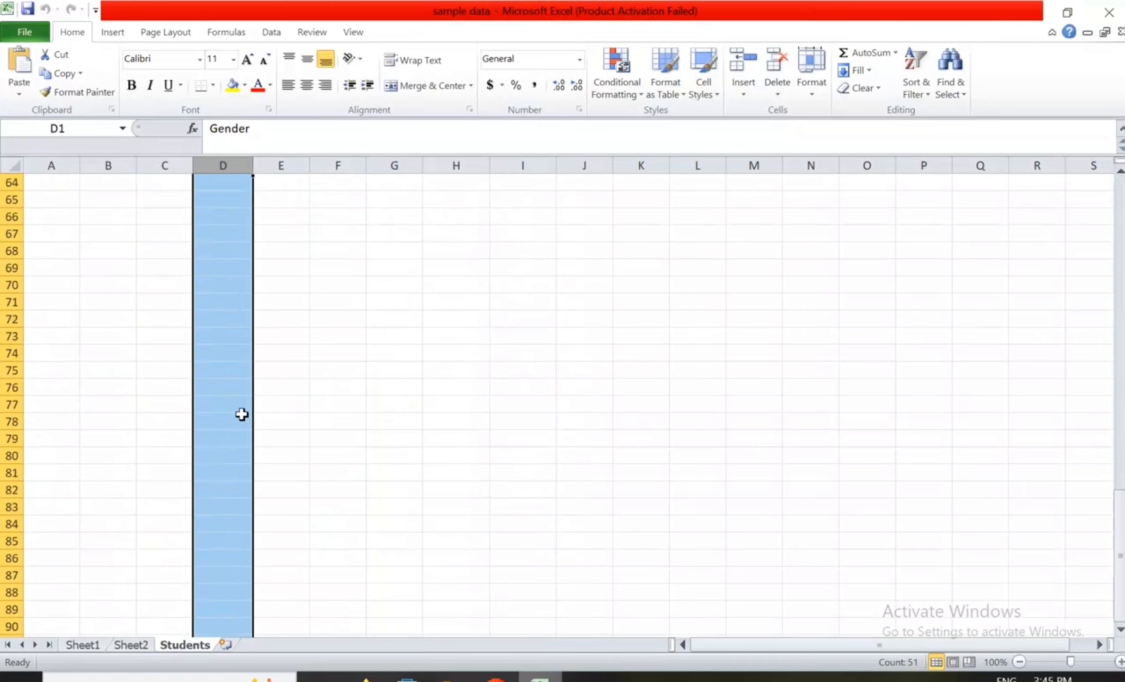
{"action": "scroll", "coordinate": [241, 414], "scroll_direction": "up", "scroll_amount": 6}
{"action": "scroll", "coordinate": [241, 413], "scroll_direction": "up", "scroll_amount": 5}
{"action": "scroll", "coordinate": [233, 352], "scroll_direction": "down", "scroll_amount": 4}
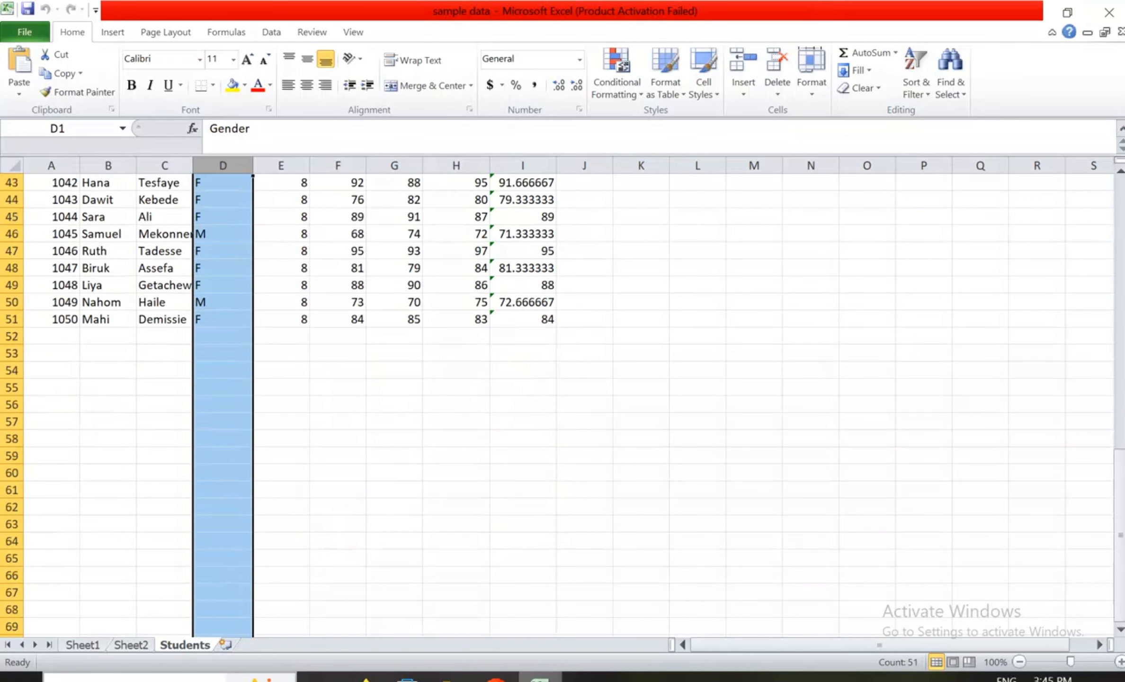
{"action": "scroll", "coordinate": [221, 495], "scroll_direction": "up", "scroll_amount": 14}
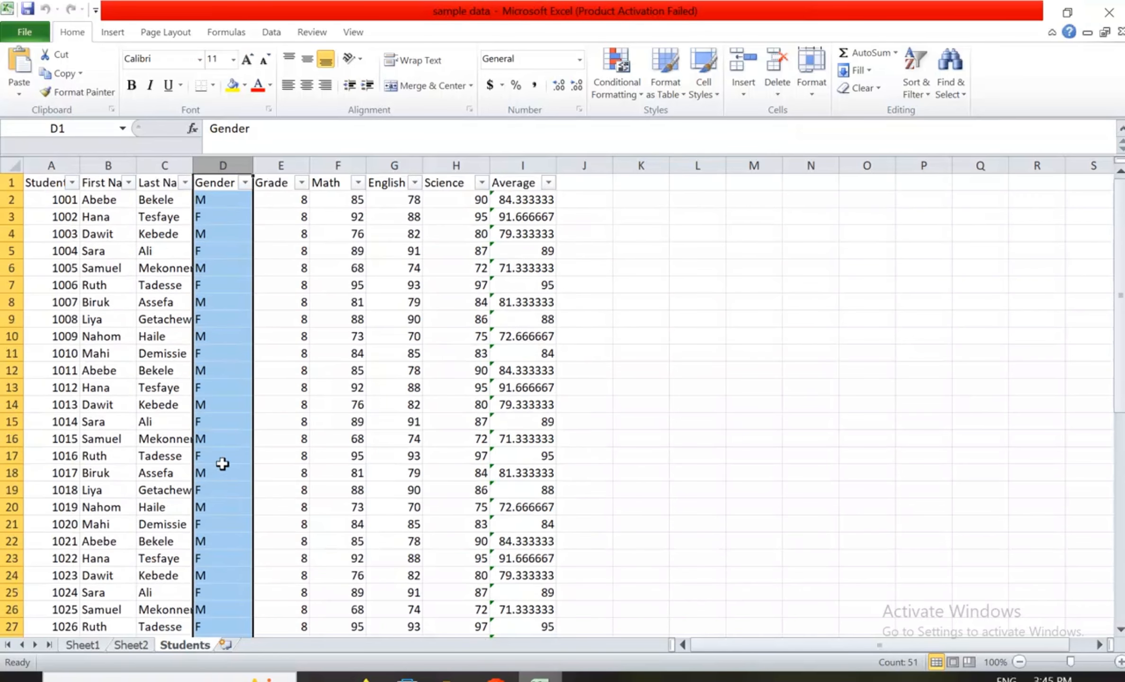
Create a PivotChart with its PivotTable on a new worksheet from Students cells D1:D51, using Gender as axis field and count value.
{"action": "left_click", "coordinate": [243, 253]}
{"action": "left_click_drag", "start_coordinate": [233, 182], "coordinate": [211, 593]}
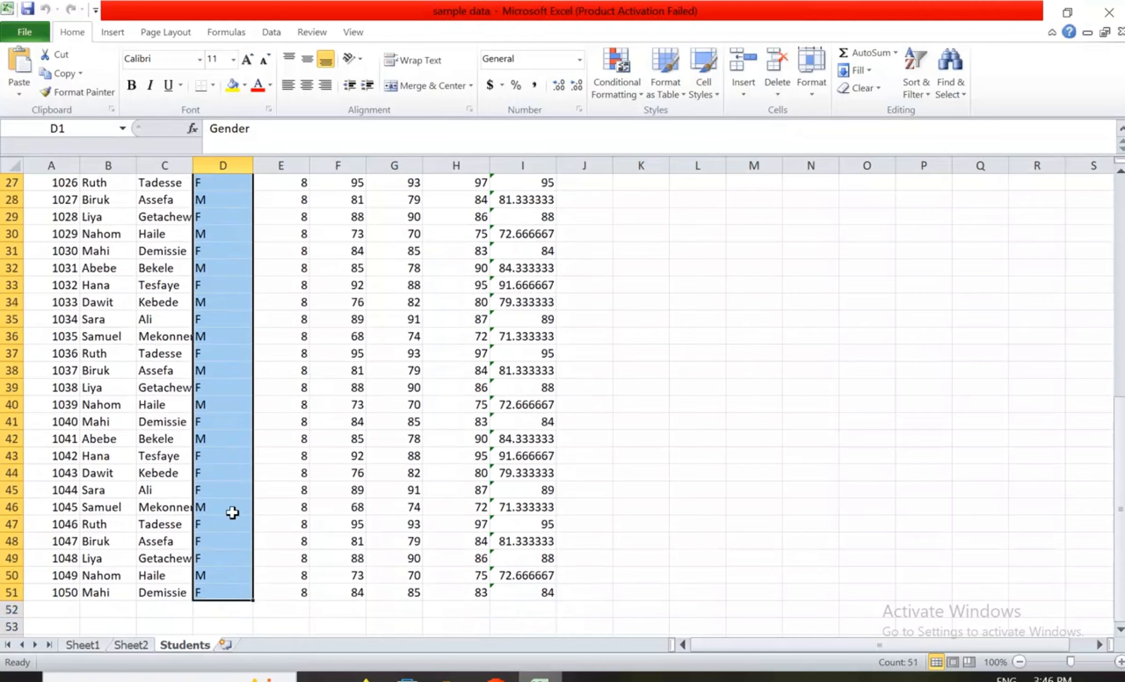
{"action": "left_click", "coordinate": [113, 34]}
{"action": "left_click", "coordinate": [26, 94]}
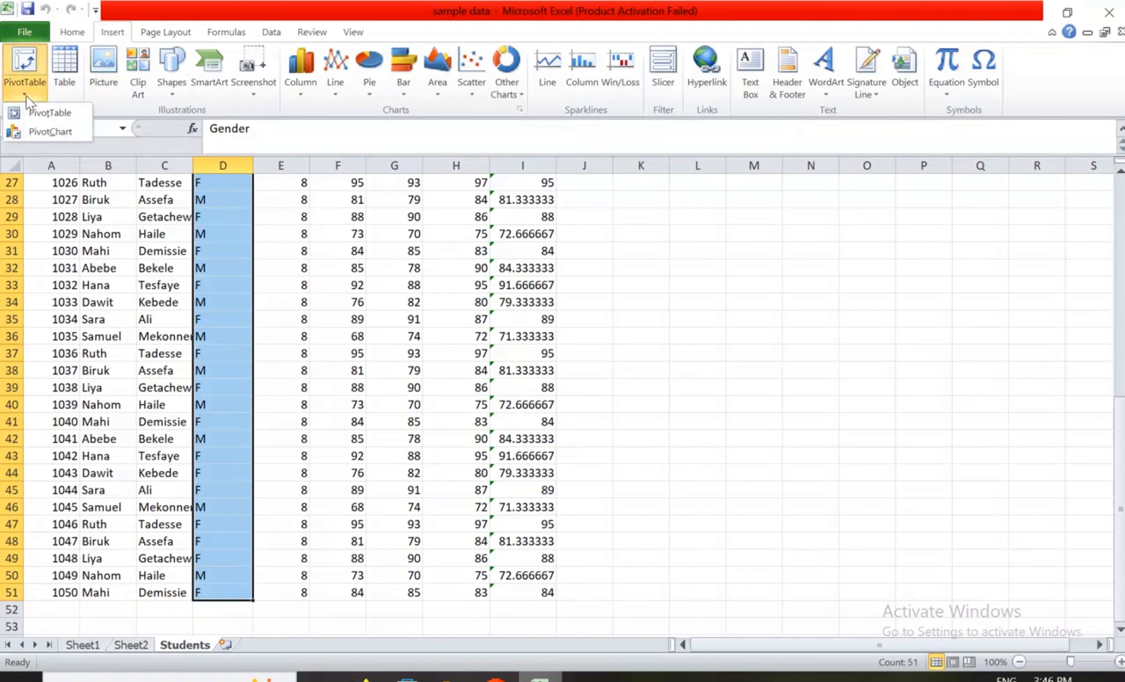
{"action": "left_click", "coordinate": [66, 134]}
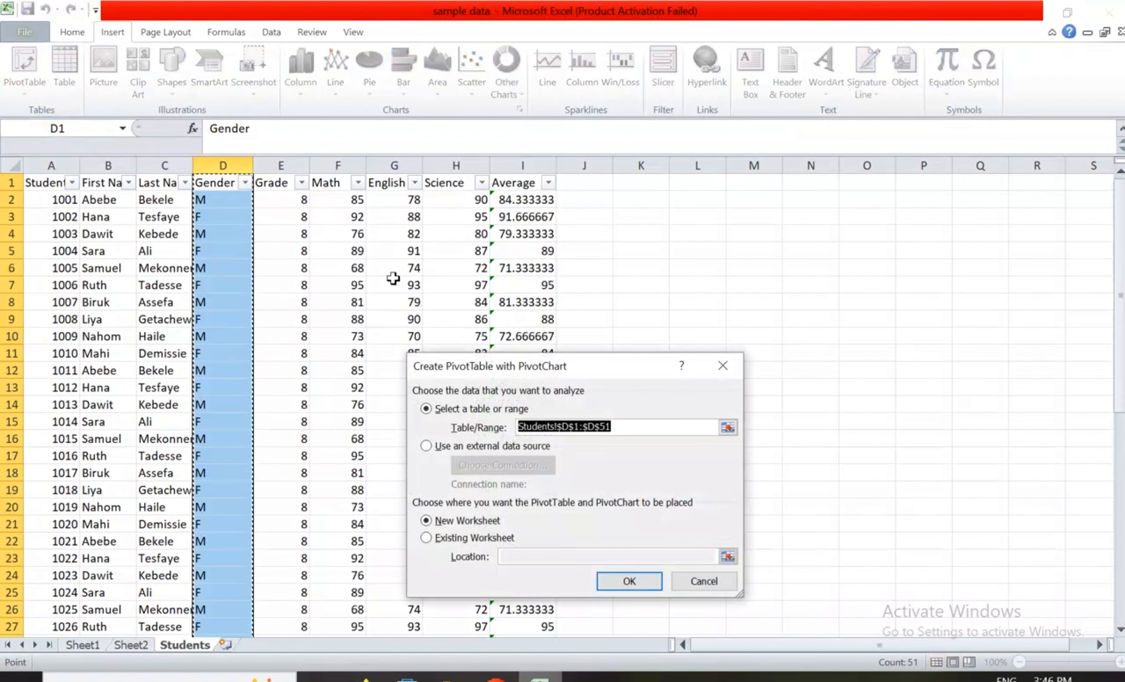
{"action": "left_click", "coordinate": [629, 582]}
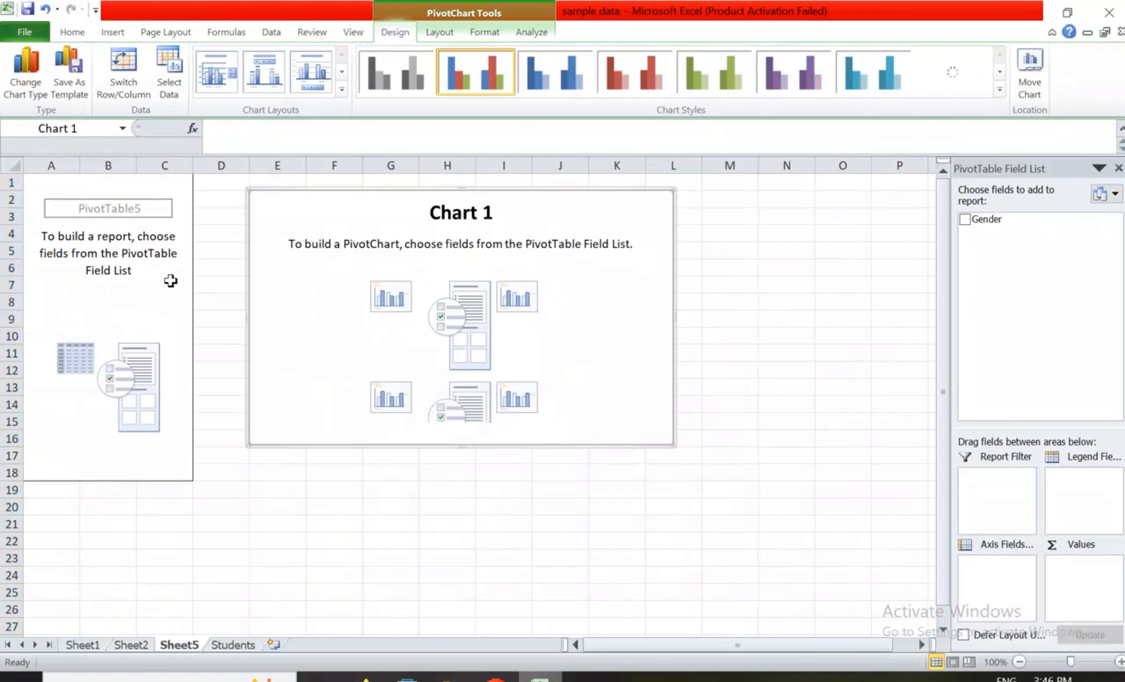
{"action": "left_click_drag", "start_coordinate": [986, 220], "coordinate": [980, 574]}
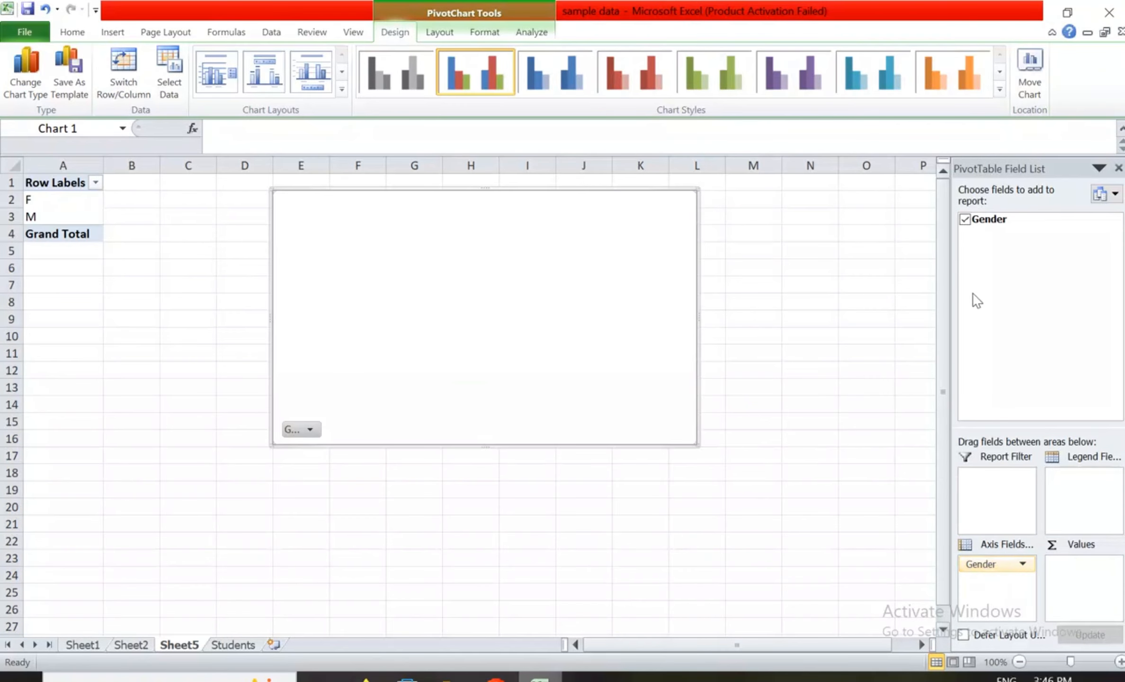
{"action": "left_click_drag", "start_coordinate": [986, 219], "coordinate": [1071, 576]}
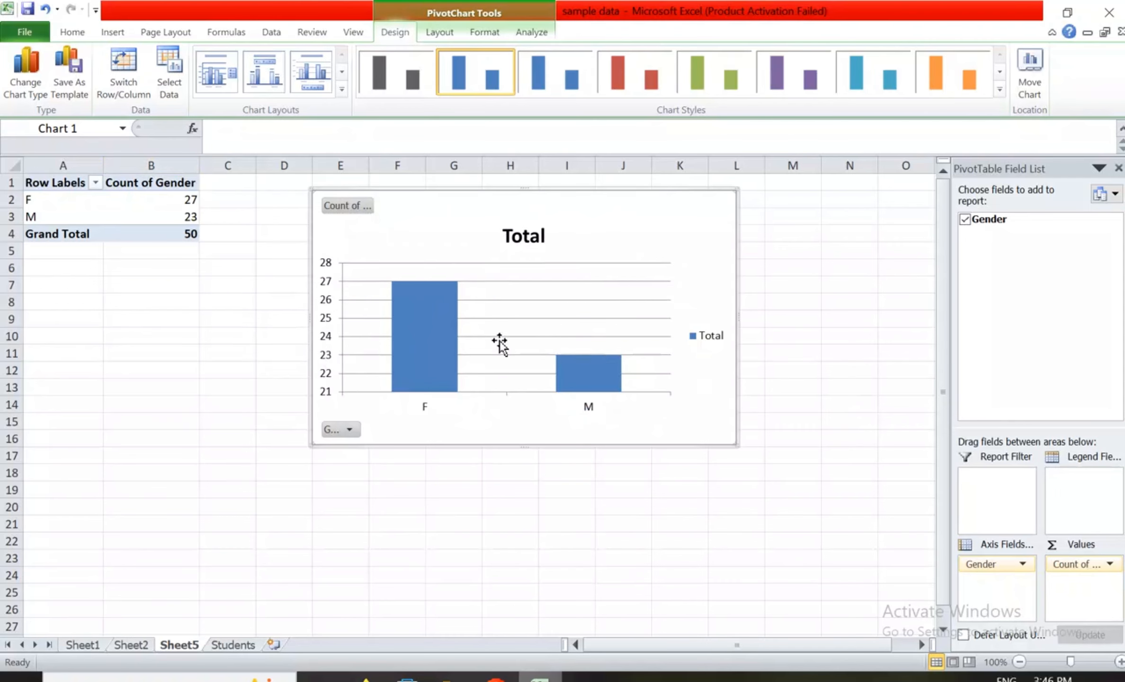
Add a data label to only the F column of the PivotChart.
{"action": "mouse_move", "coordinate": [417, 315]}
{"action": "left_click", "coordinate": [422, 338]}
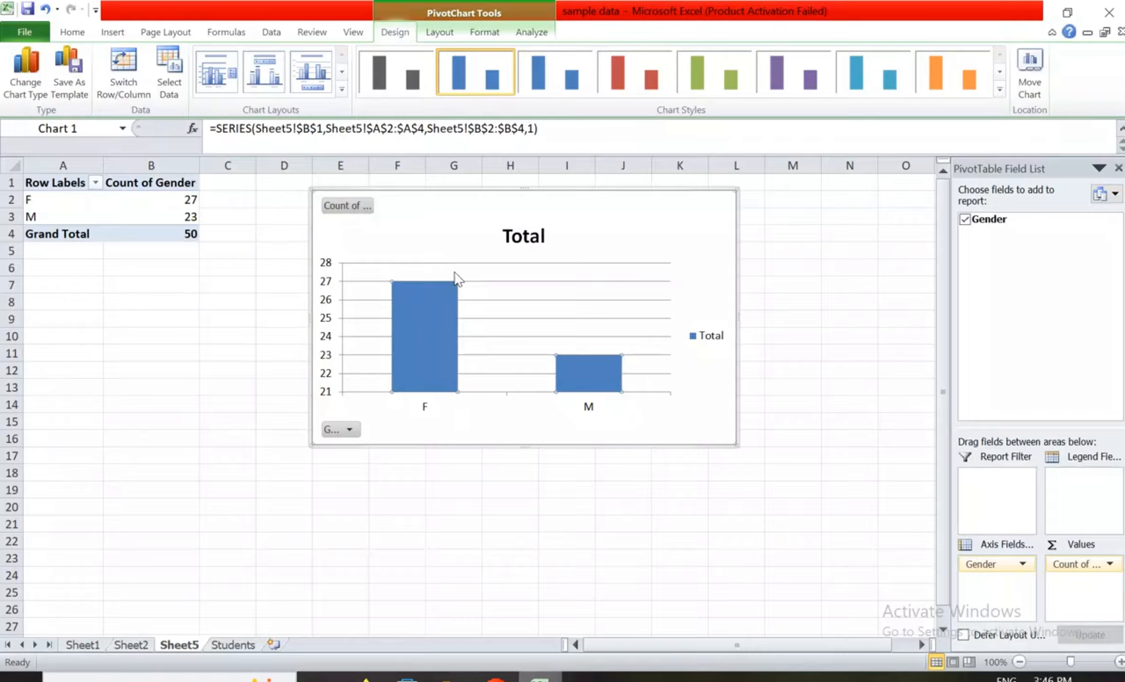
{"action": "left_click", "coordinate": [423, 323]}
{"action": "right_click", "coordinate": [423, 323]}
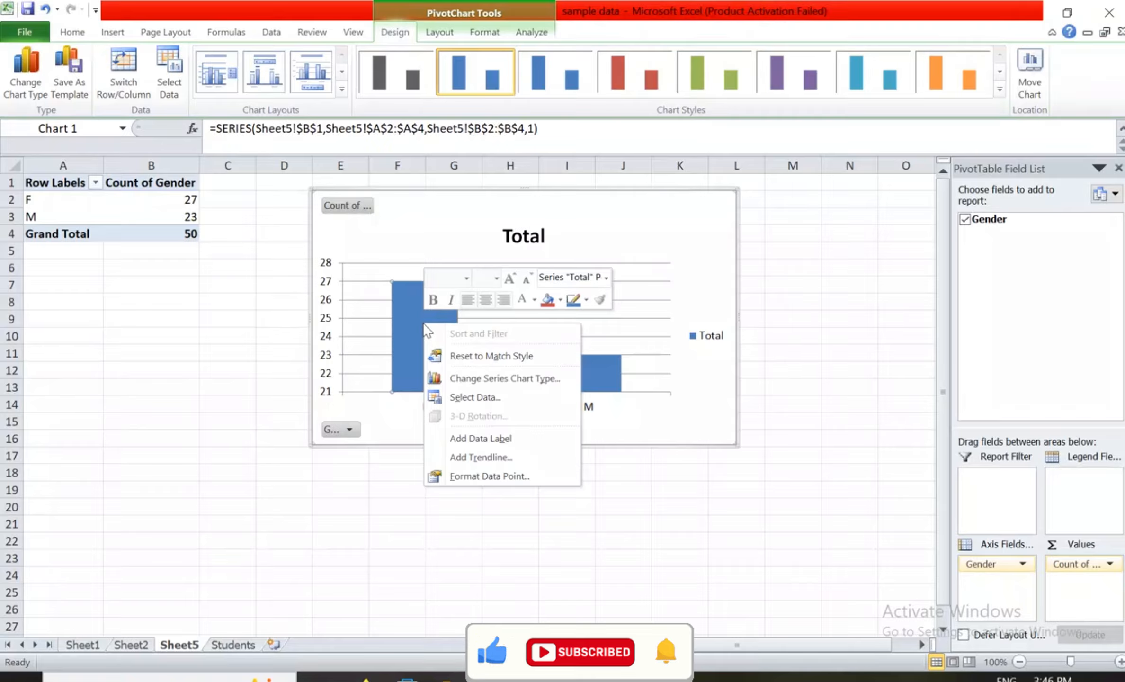
{"action": "left_click", "coordinate": [491, 440]}
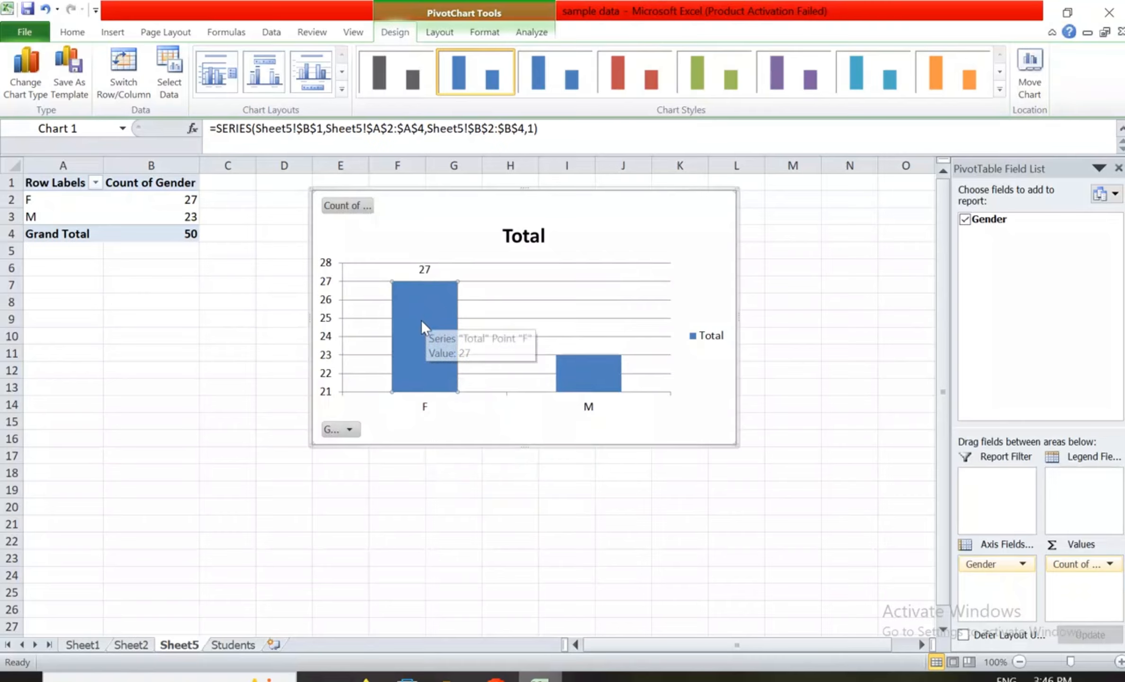
Try including the category name in the F column's data label, and undo that label change.
{"action": "mouse_move", "coordinate": [418, 366]}
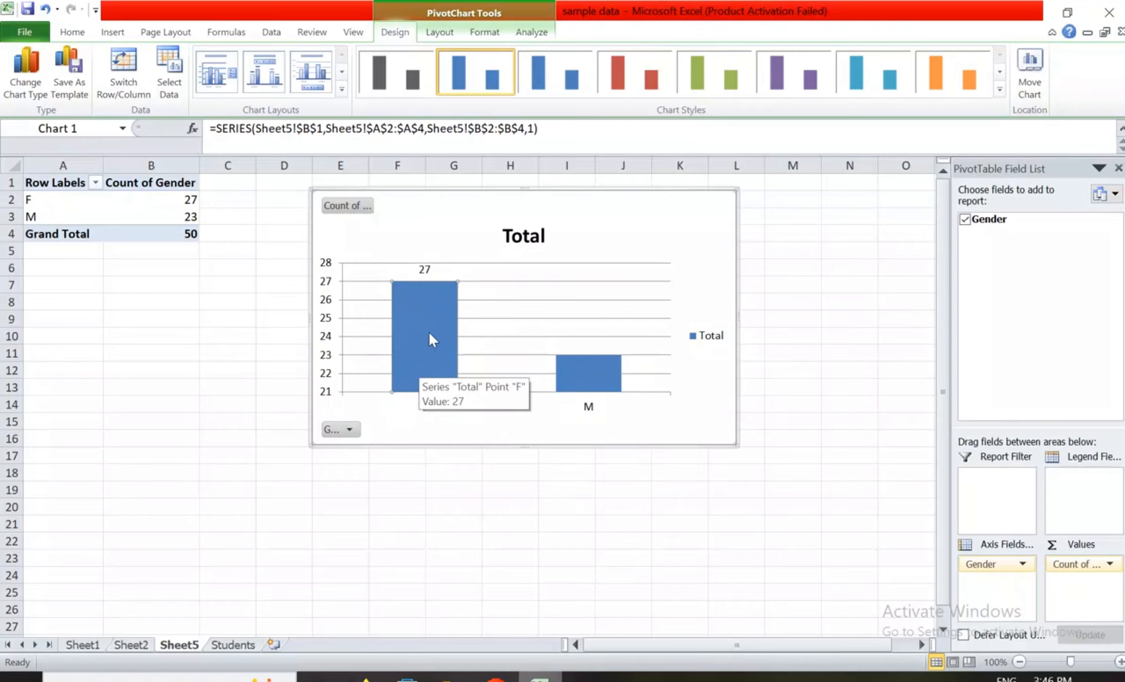
{"action": "right_click", "coordinate": [429, 331]}
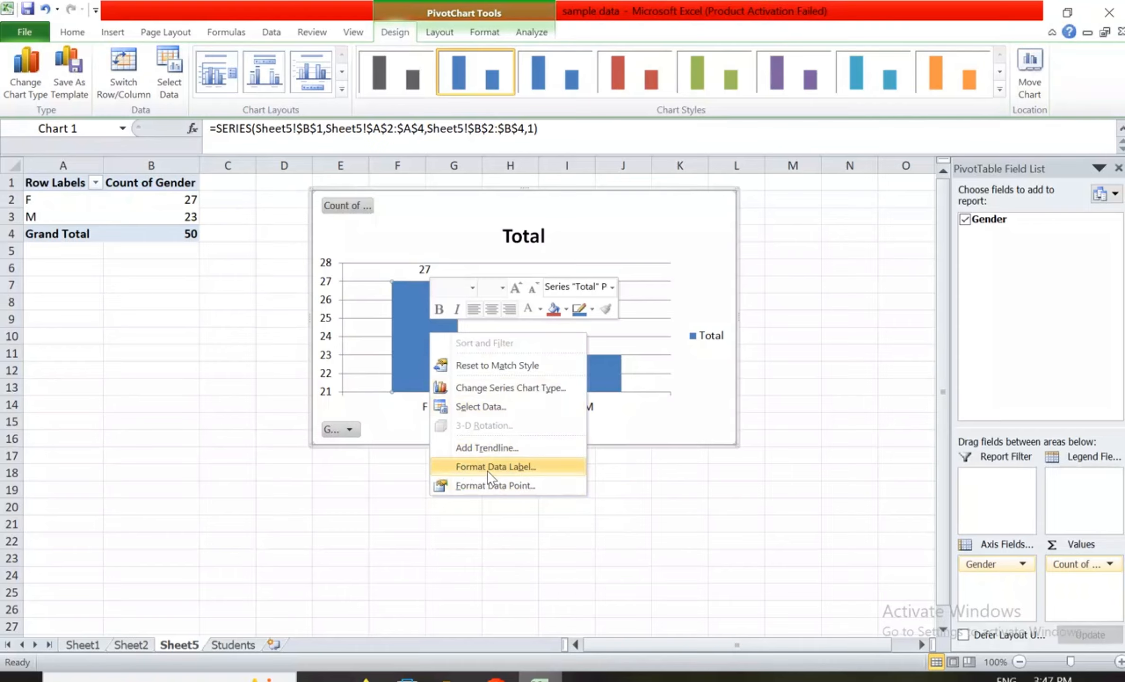
{"action": "left_click", "coordinate": [494, 467]}
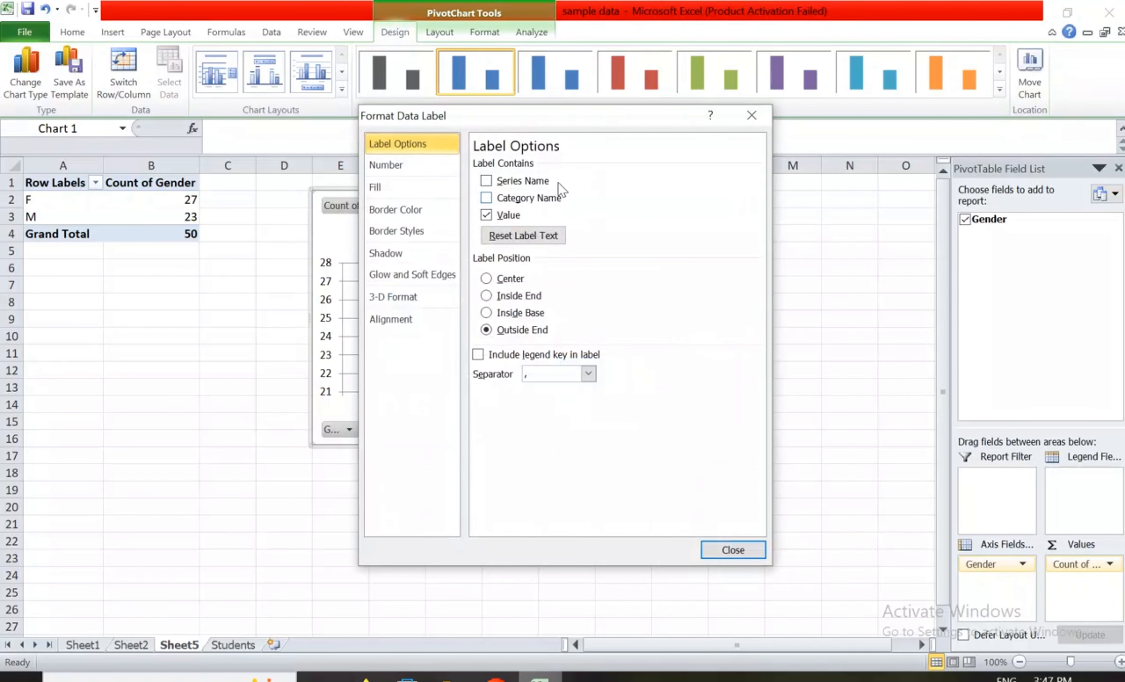
{"action": "left_click", "coordinate": [486, 198]}
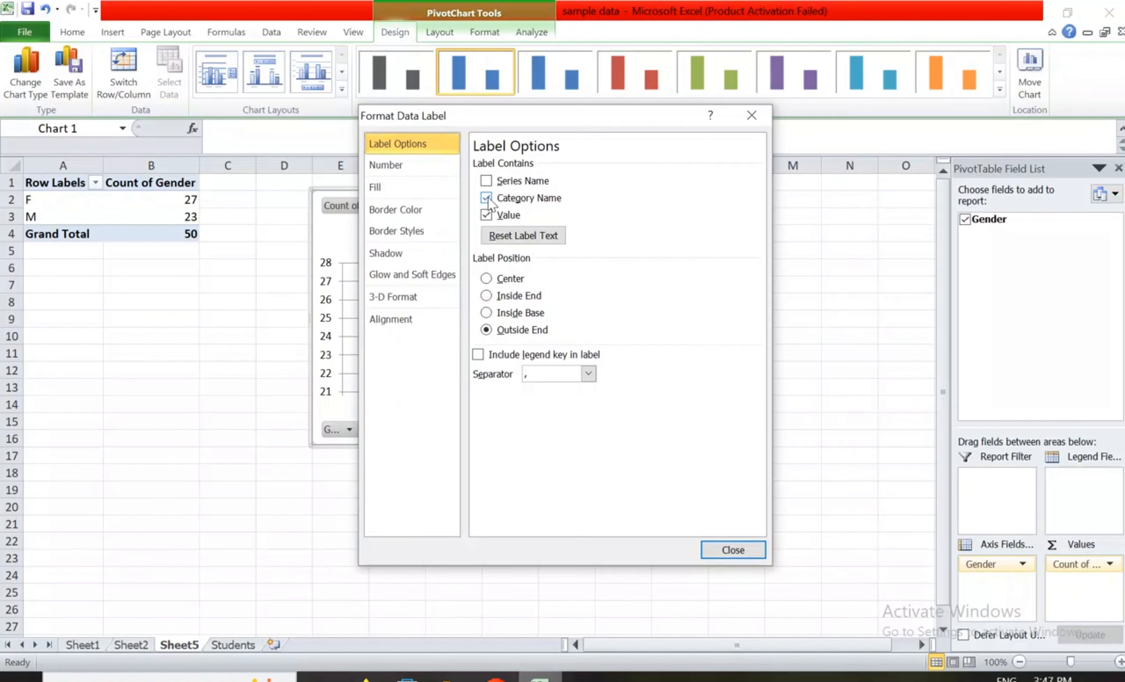
{"action": "left_click", "coordinate": [719, 547]}
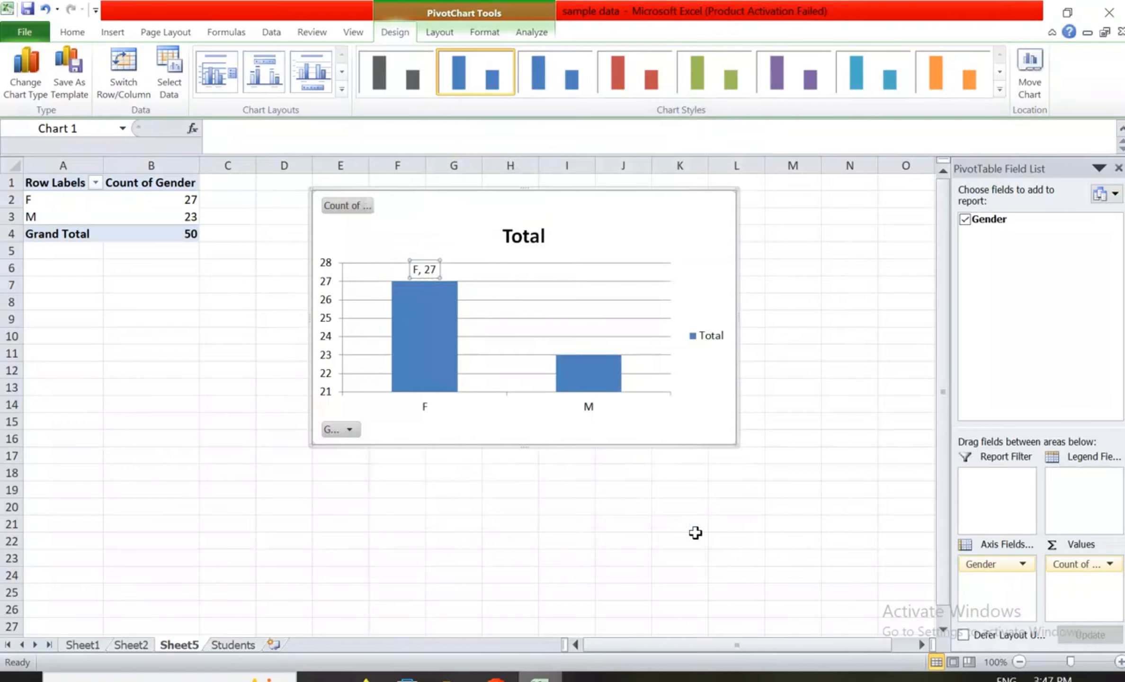
{"action": "left_click", "coordinate": [419, 285]}
{"action": "key", "text": "ctrl+z"}
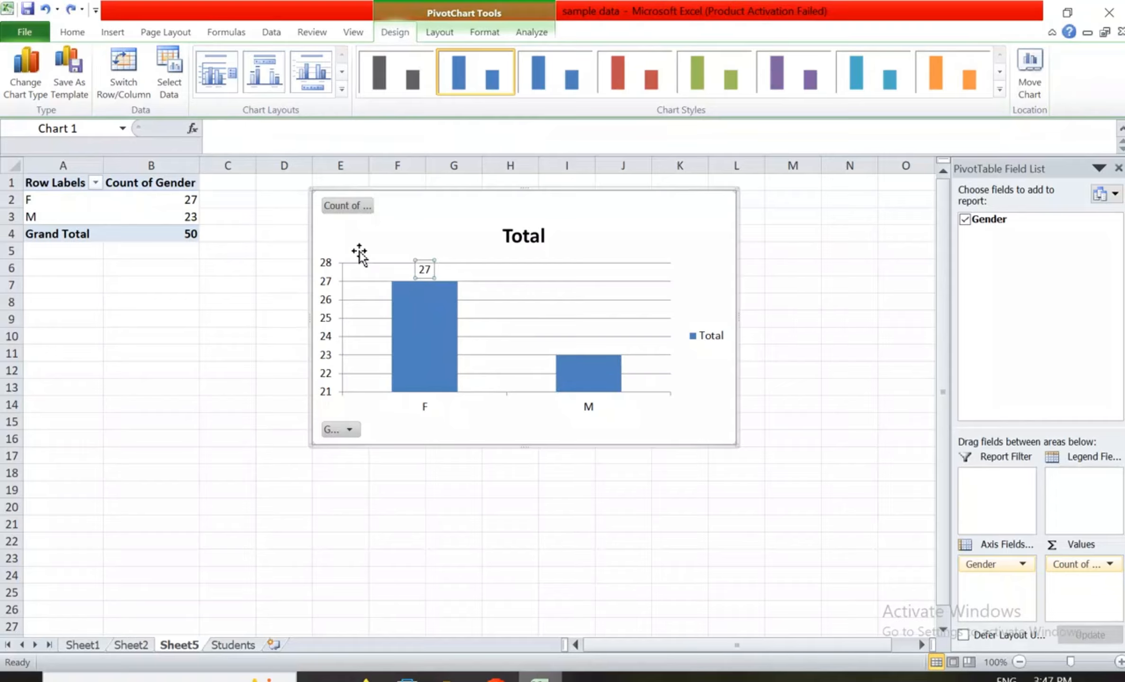
Show the value in the data labels of both PivotChart columns, and shift the chart slightly to the right and up.
{"action": "left_click", "coordinate": [593, 374]}
{"action": "right_click", "coordinate": [594, 372]}
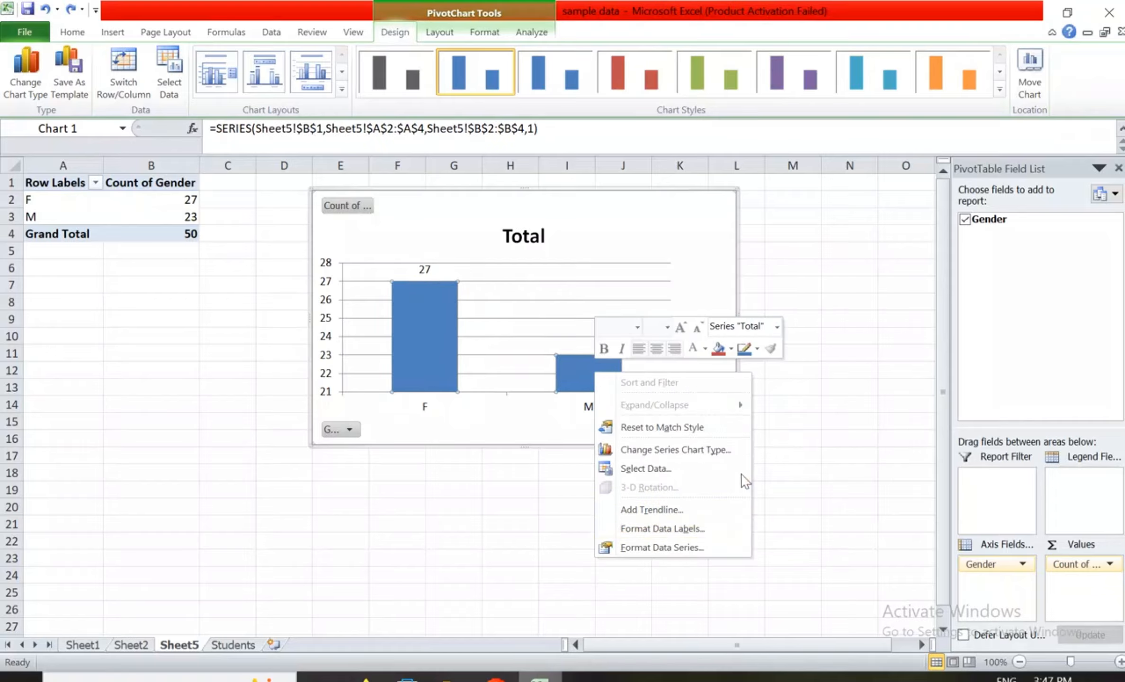
{"action": "left_click", "coordinate": [671, 536]}
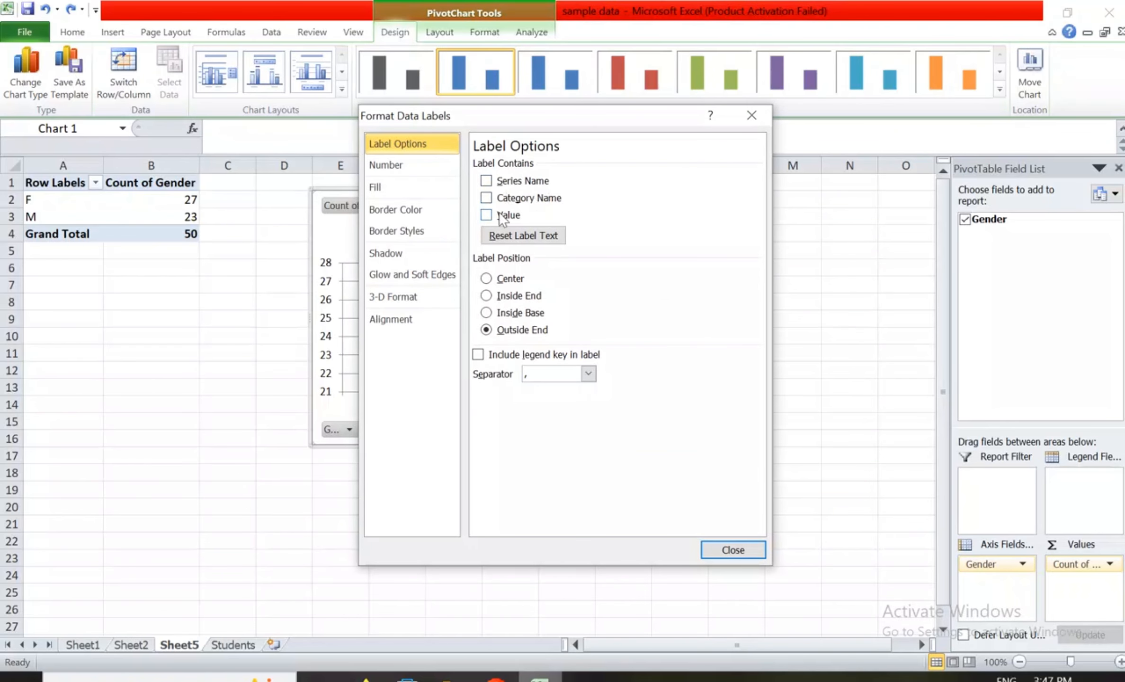
{"action": "left_click", "coordinate": [485, 215]}
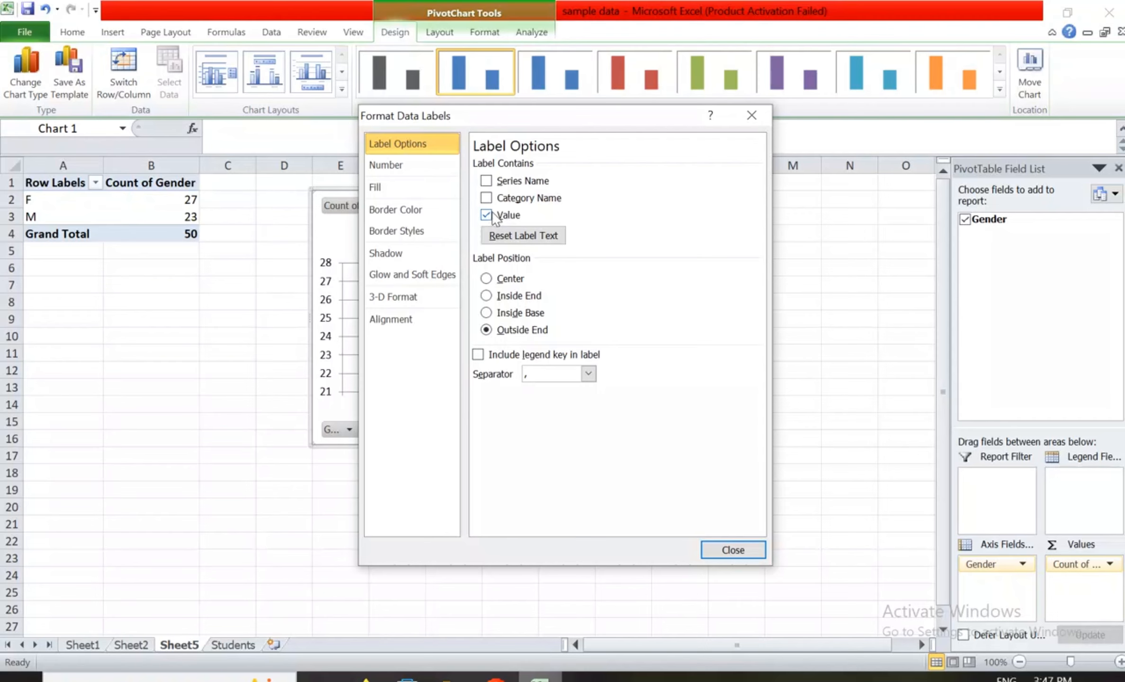
{"action": "left_click", "coordinate": [751, 552]}
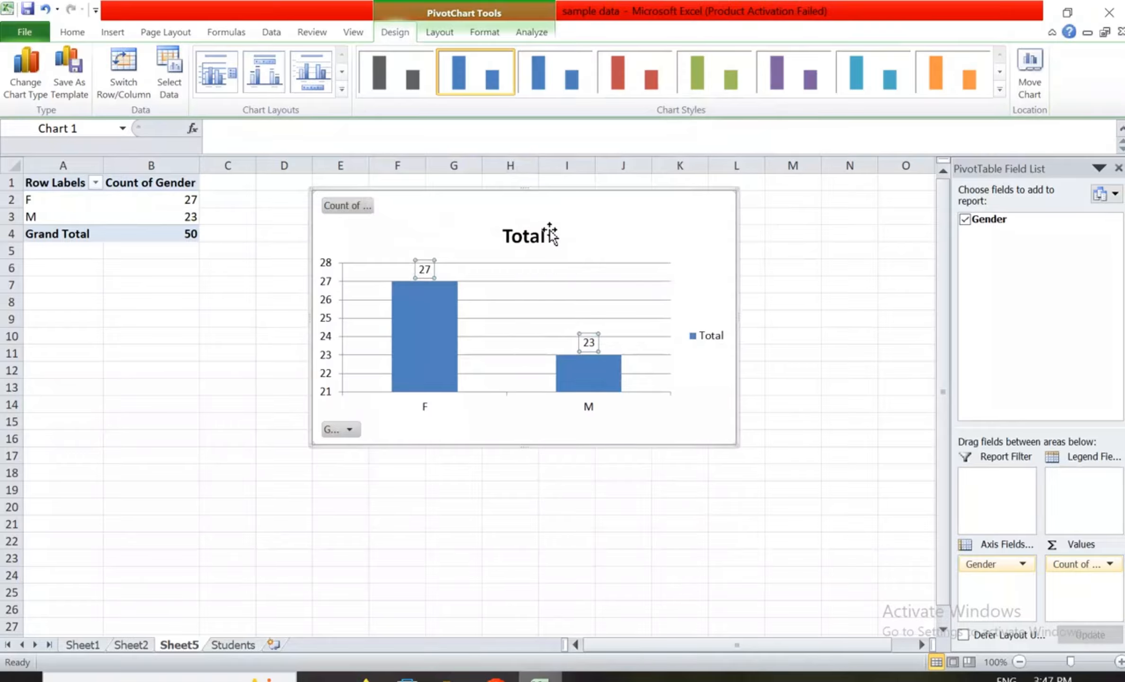
{"action": "left_click_drag", "start_coordinate": [547, 236], "coordinate": [564, 219]}
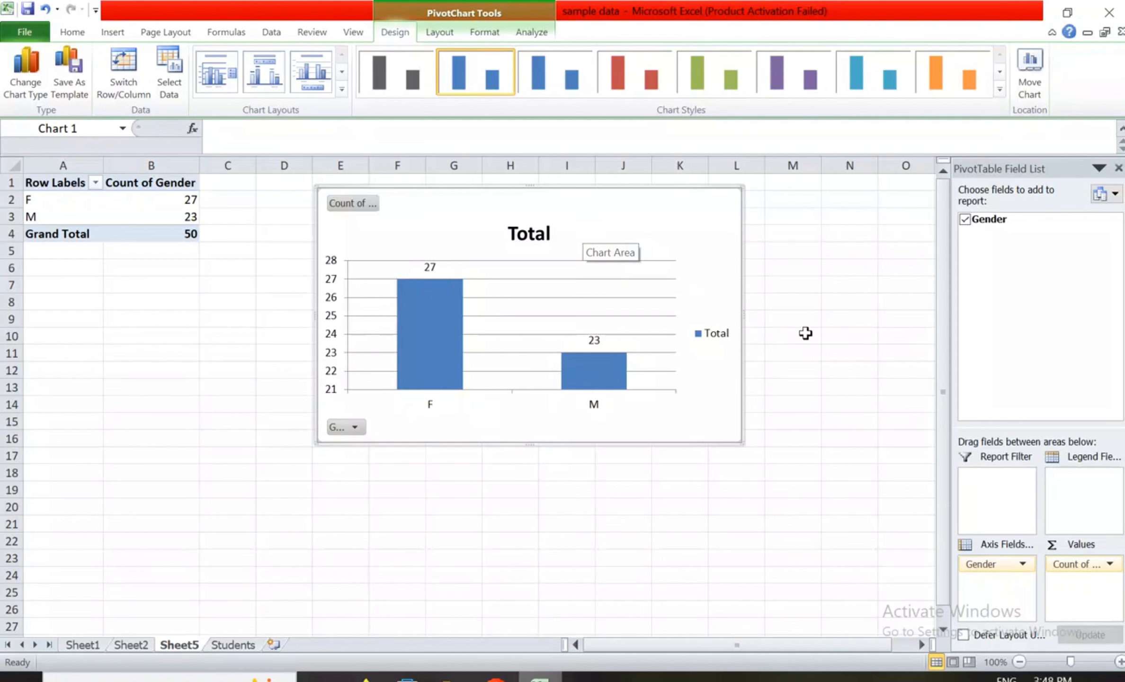
{"action": "left_click", "coordinate": [842, 316]}
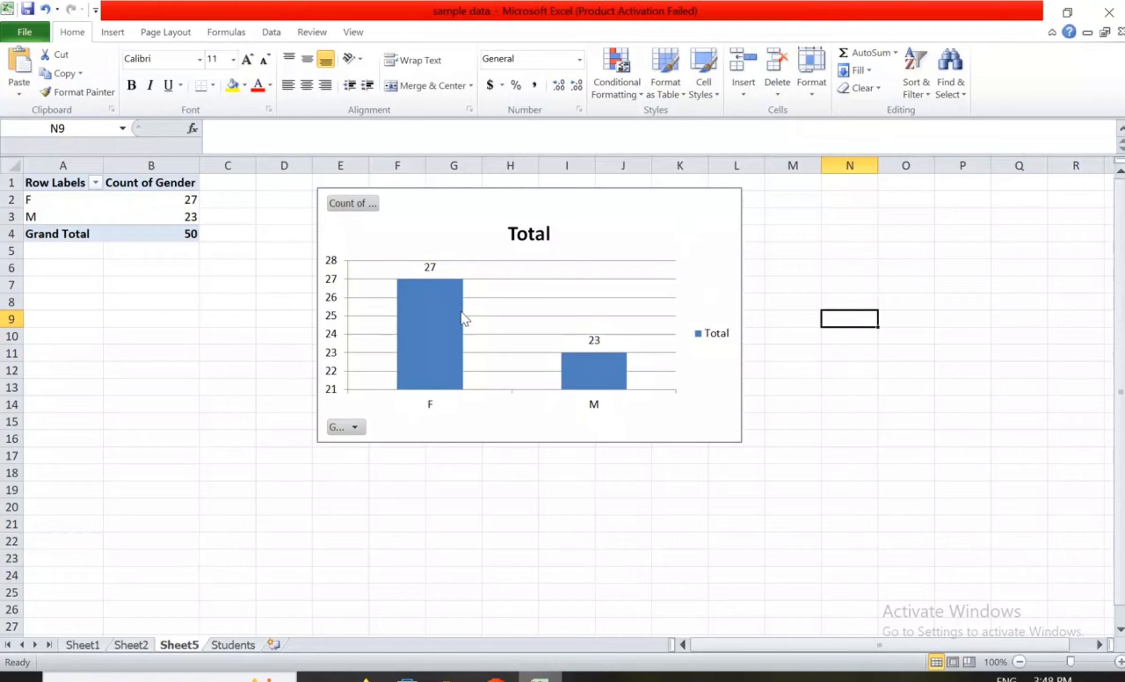
{"action": "left_click", "coordinate": [532, 189]}
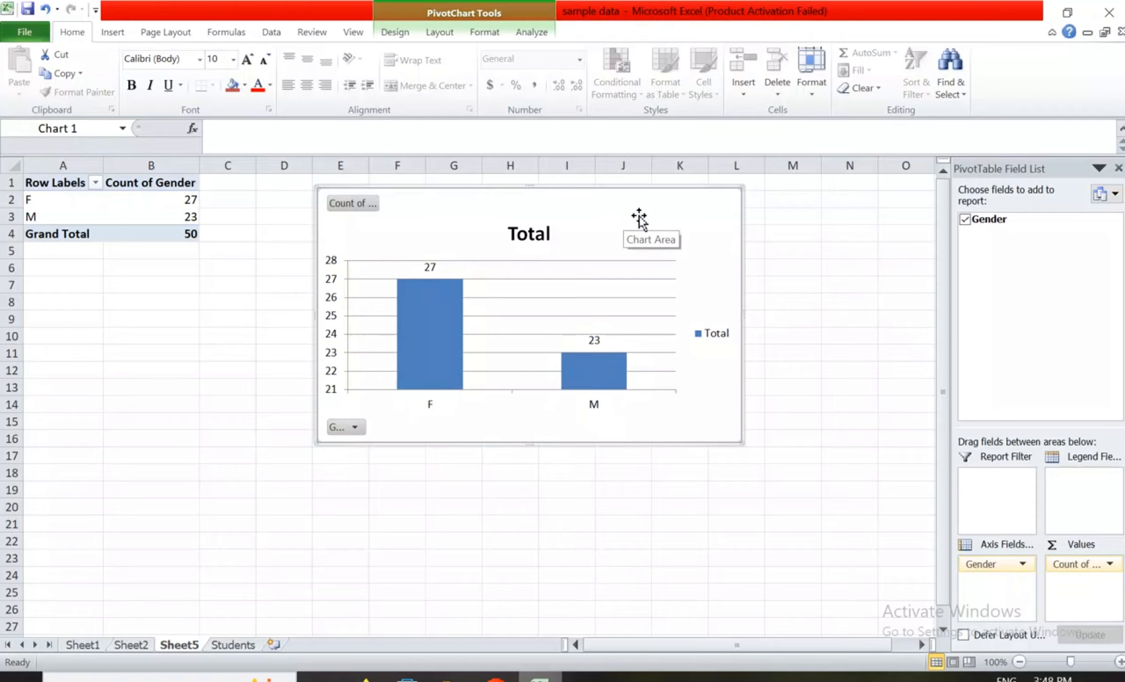
{"action": "right_click", "coordinate": [609, 190]}
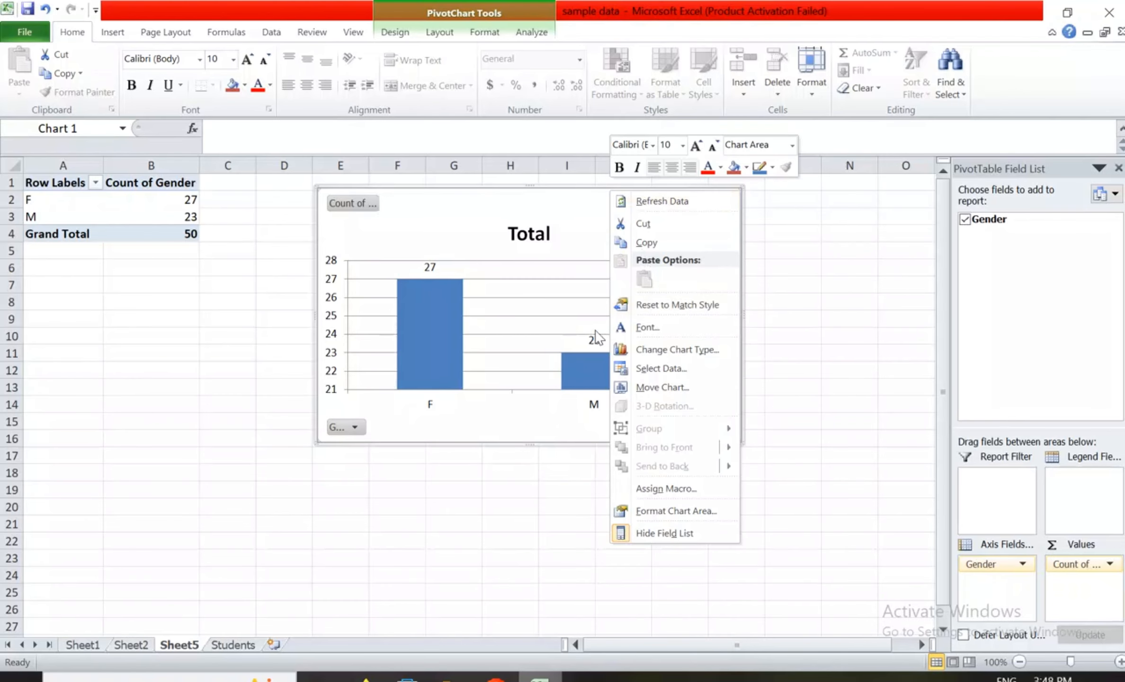
{"action": "left_click", "coordinate": [533, 195]}
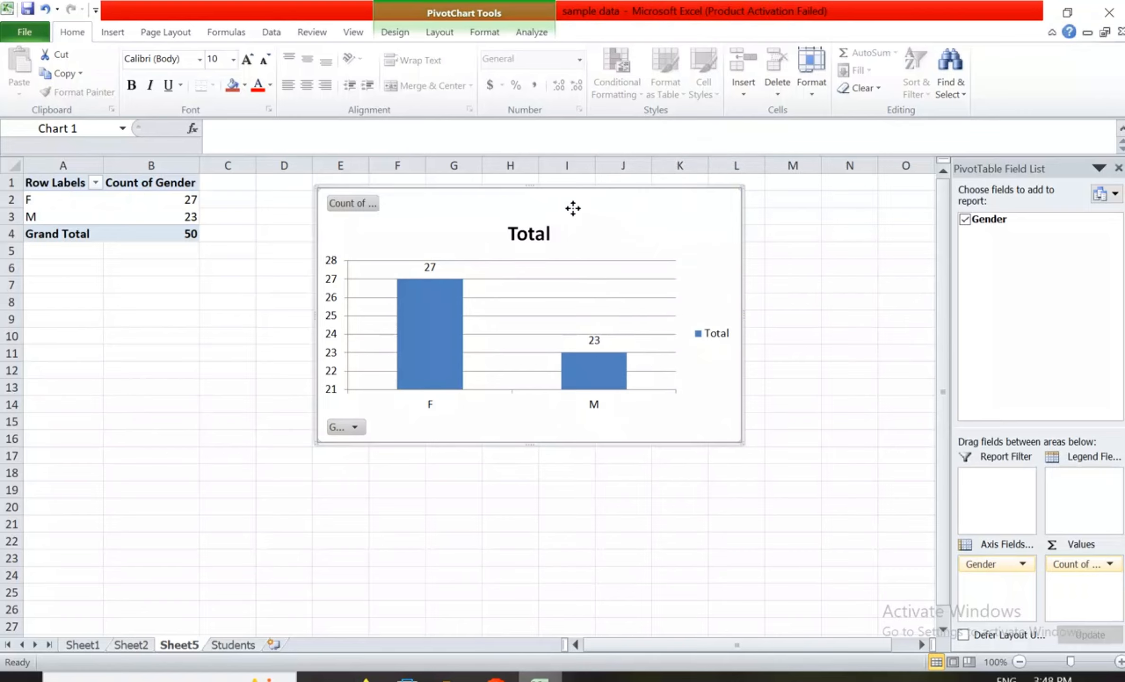
{"action": "right_click", "coordinate": [573, 208]}
{"action": "left_click", "coordinate": [526, 208]}
Try several coloured chart styles on the PivotChart, and apply the dark grey style.
{"action": "left_click", "coordinate": [395, 32]}
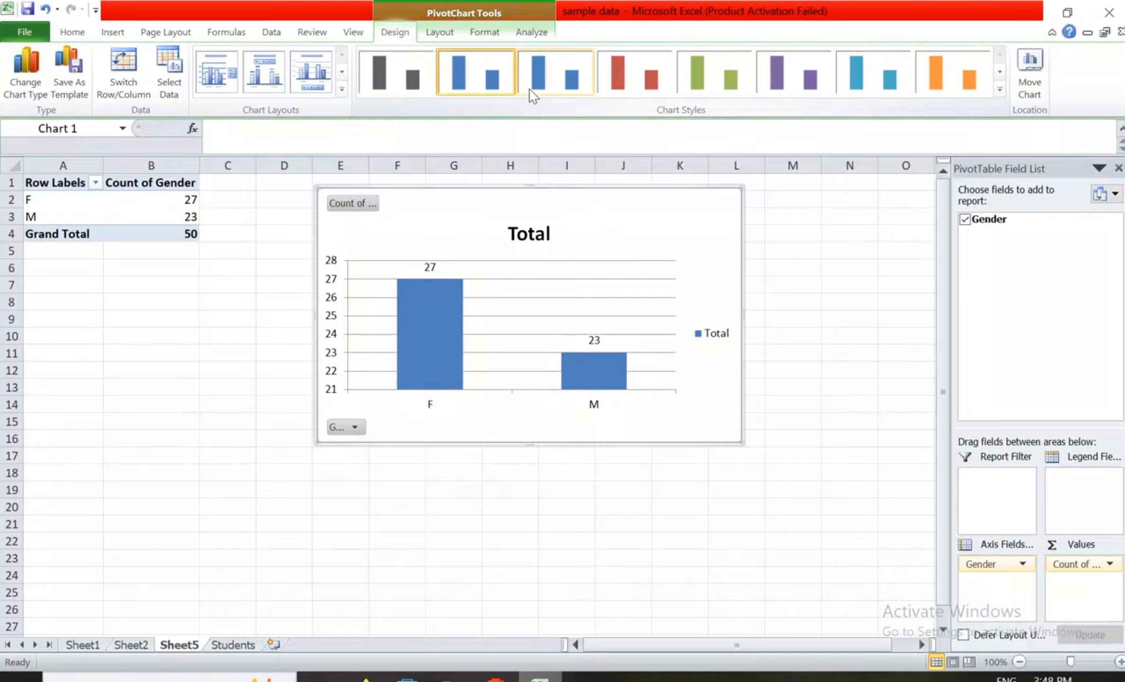
{"action": "left_click", "coordinate": [711, 93]}
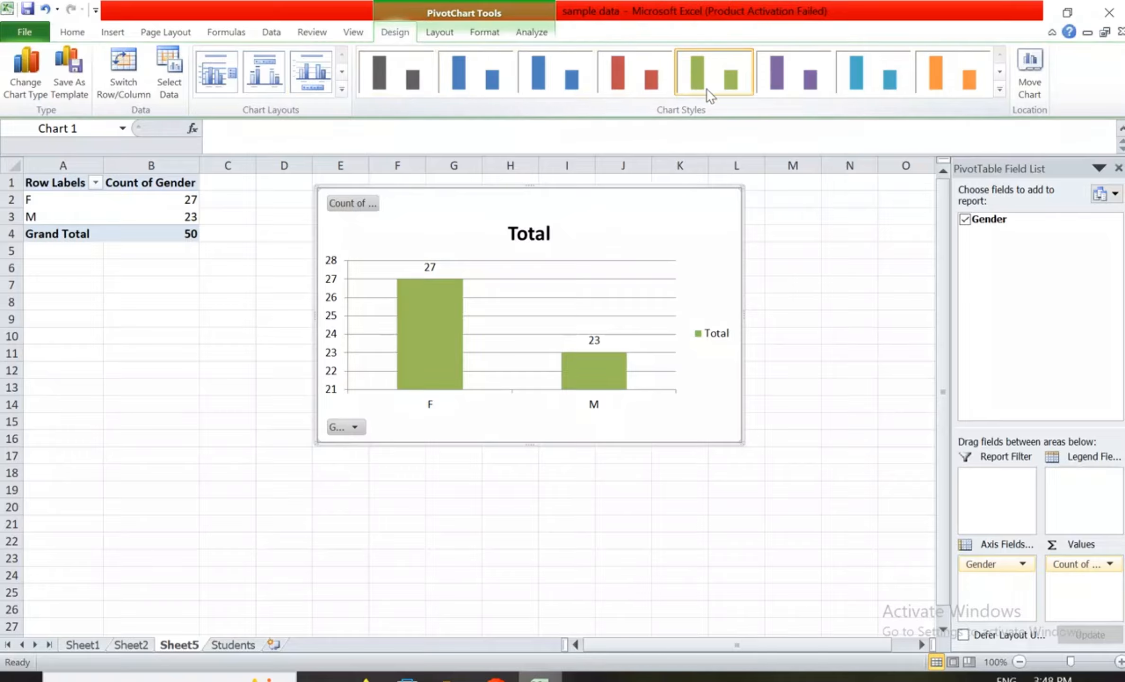
{"action": "left_click", "coordinate": [801, 90]}
{"action": "left_click", "coordinate": [859, 89]}
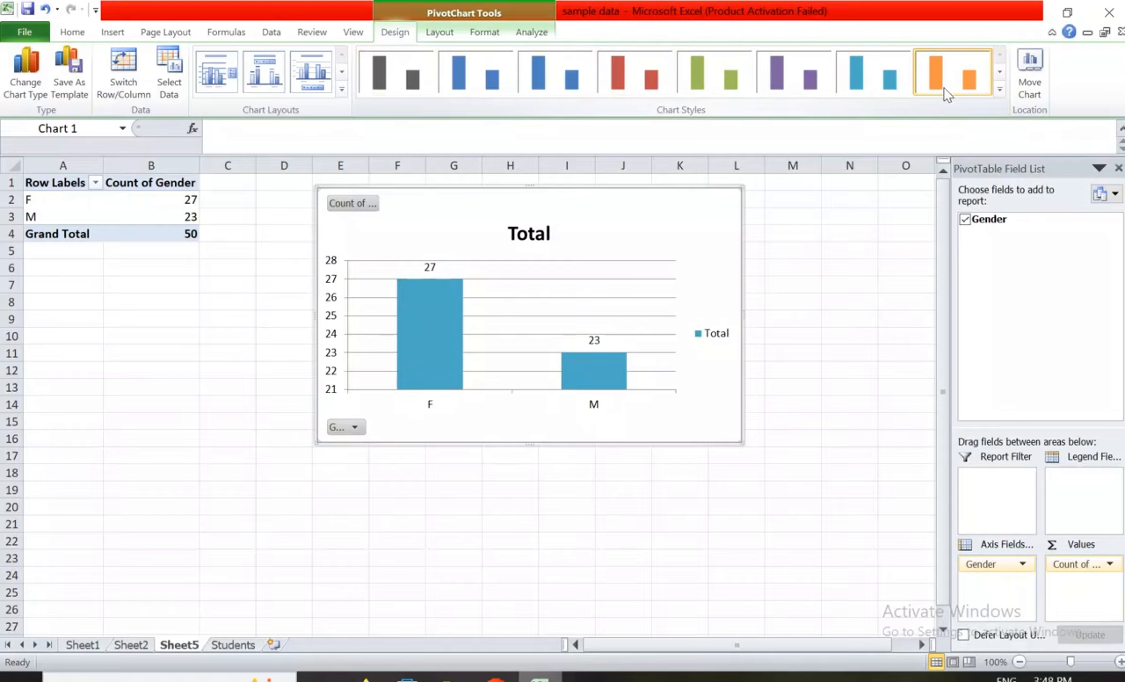
{"action": "left_click", "coordinate": [946, 94]}
{"action": "left_click", "coordinate": [876, 91]}
{"action": "left_click", "coordinate": [798, 90]}
{"action": "left_click", "coordinate": [712, 90]}
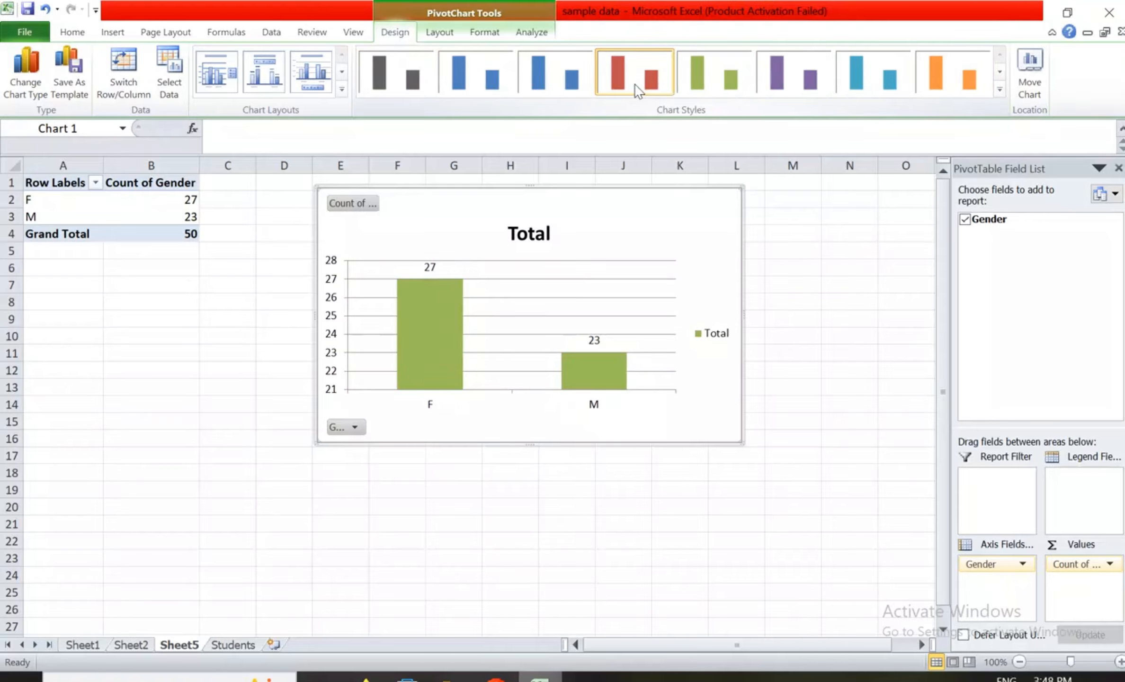
{"action": "left_click", "coordinate": [640, 90]}
{"action": "left_click", "coordinate": [555, 88]}
{"action": "left_click", "coordinate": [395, 88]}
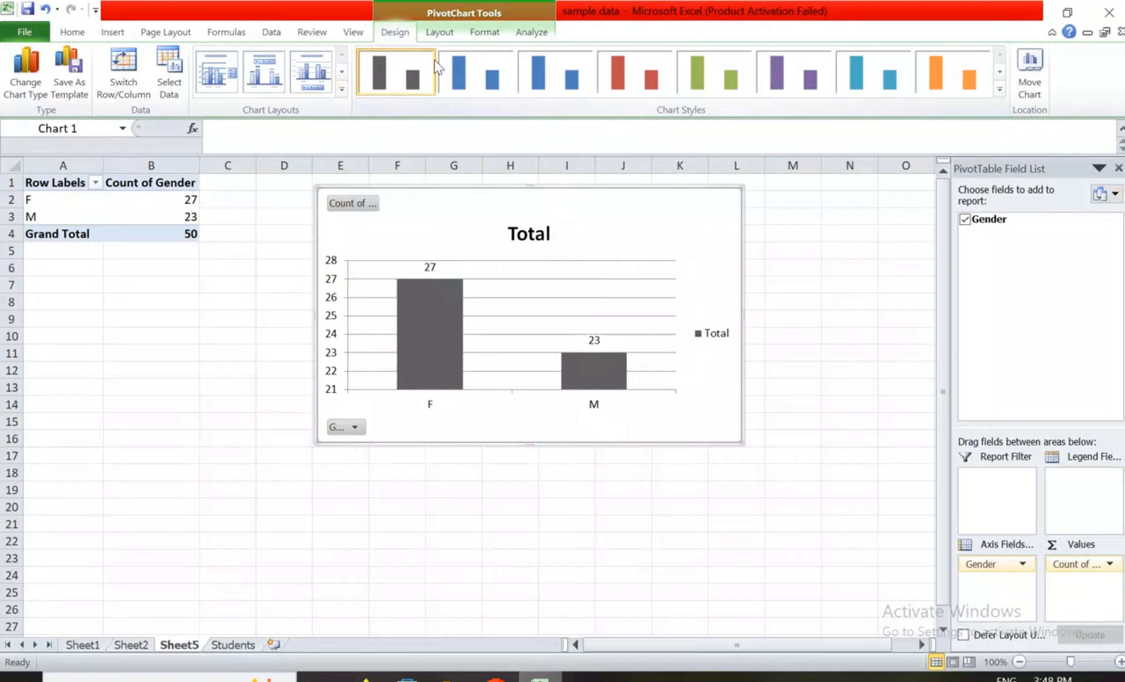
Give all text in the PivotChart an olive green outline from the theme colors.
{"action": "left_click", "coordinate": [446, 34]}
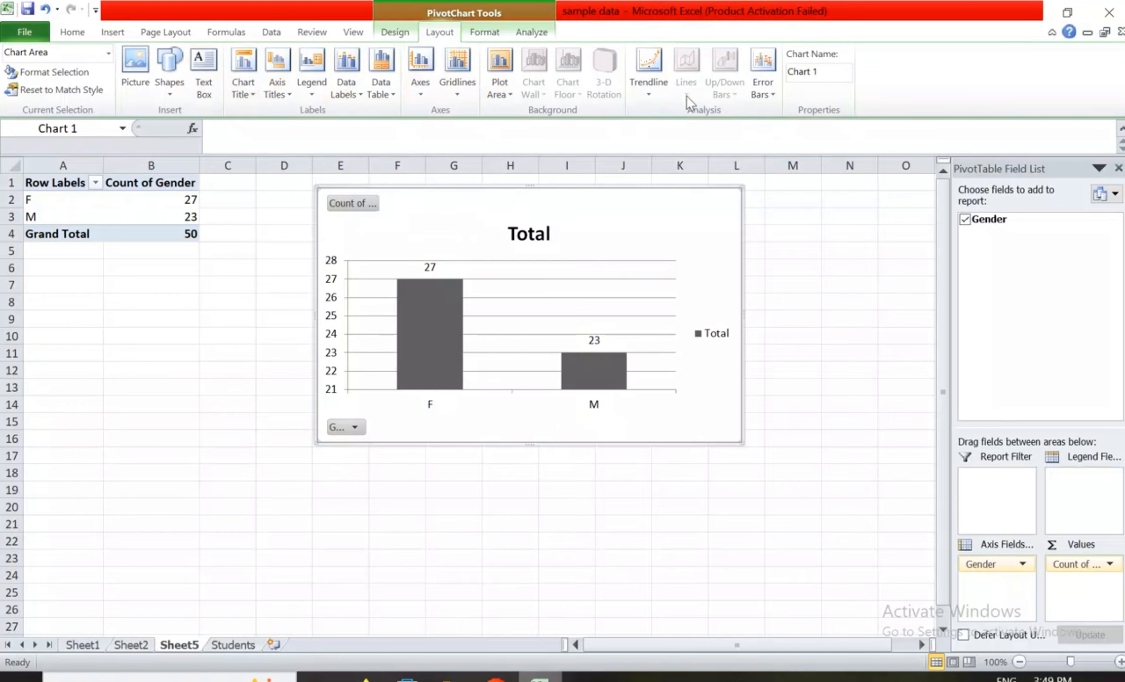
{"action": "left_click", "coordinate": [483, 31]}
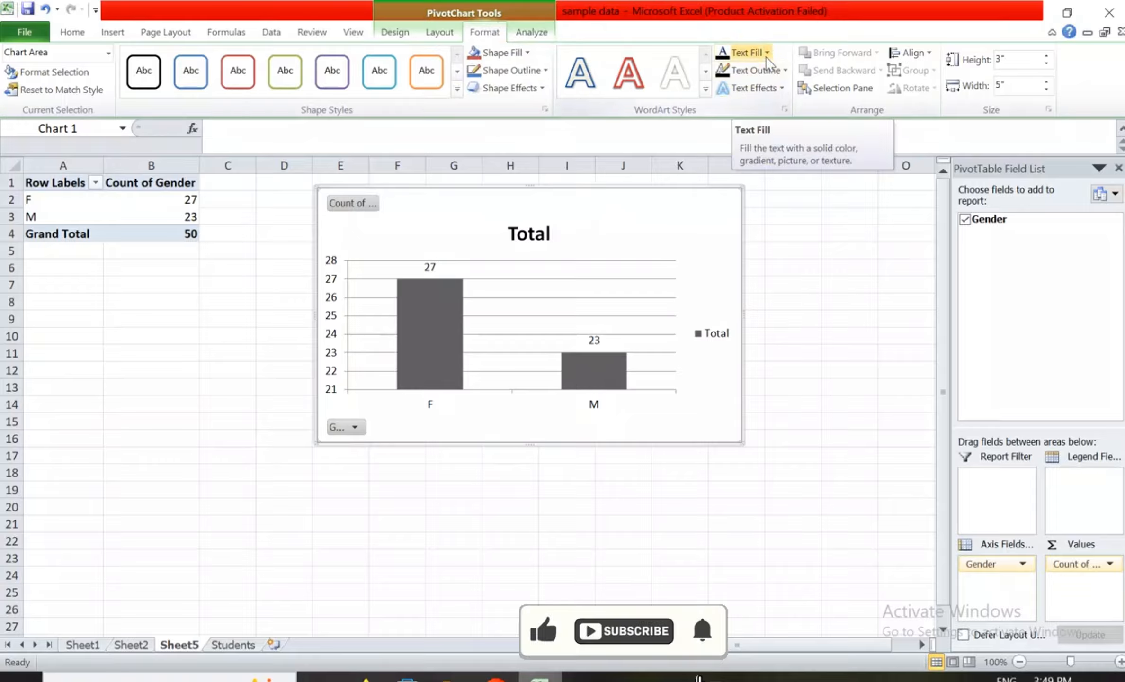
{"action": "left_click", "coordinate": [786, 71]}
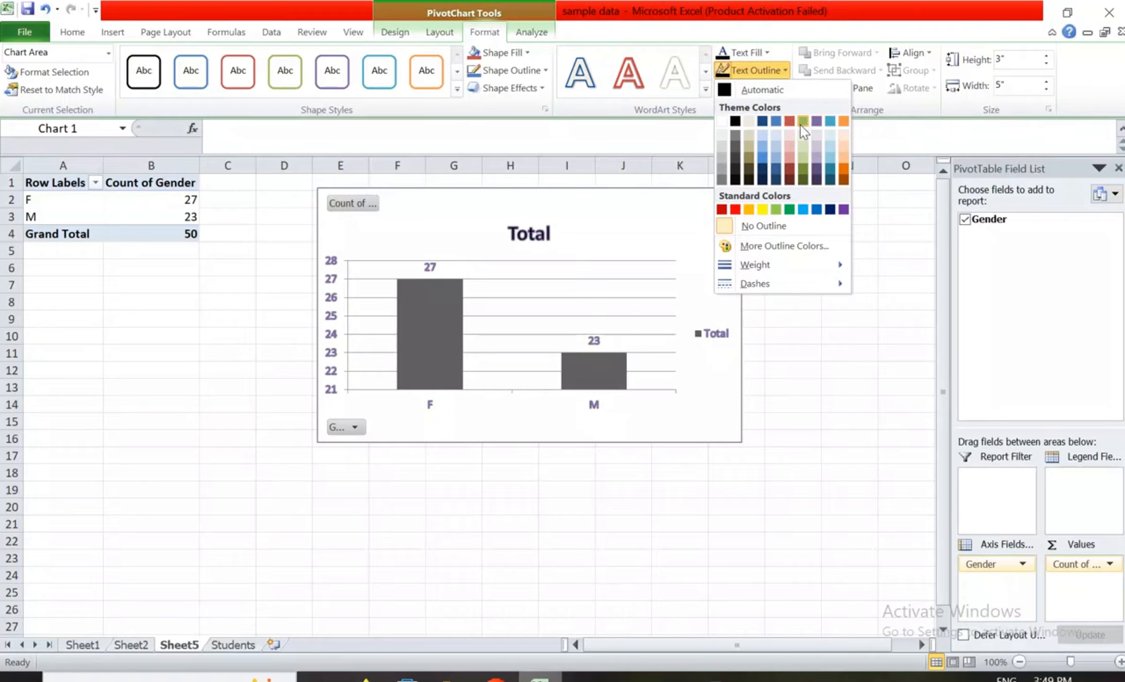
{"action": "left_click", "coordinate": [802, 123]}
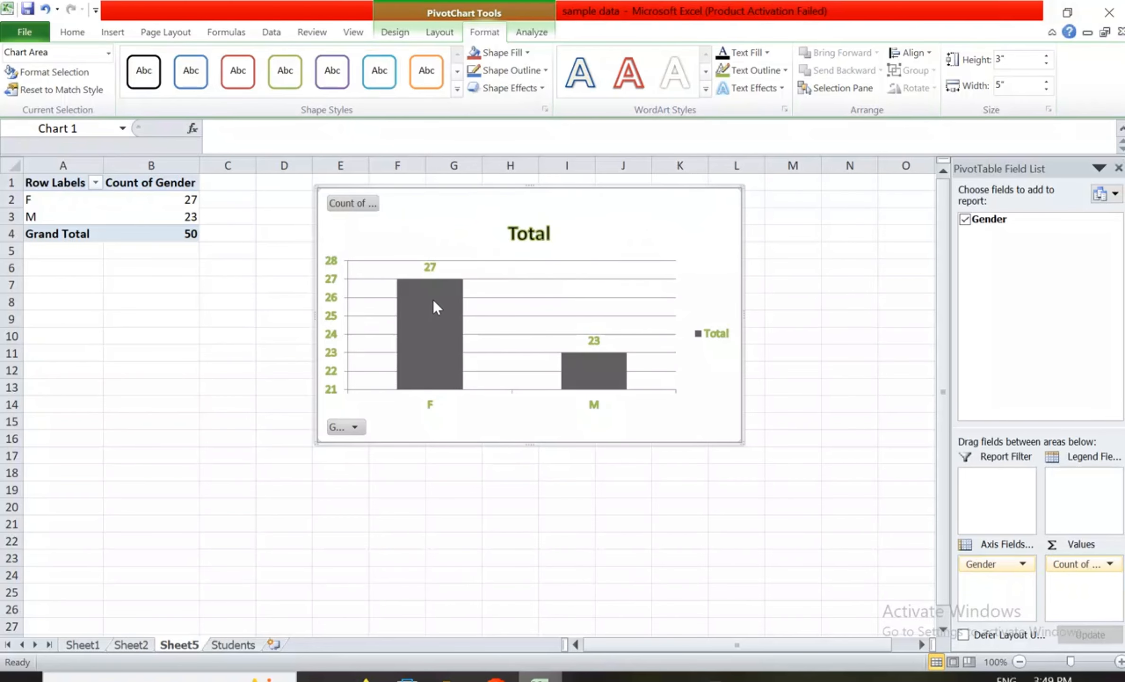
{"action": "left_click", "coordinate": [221, 339]}
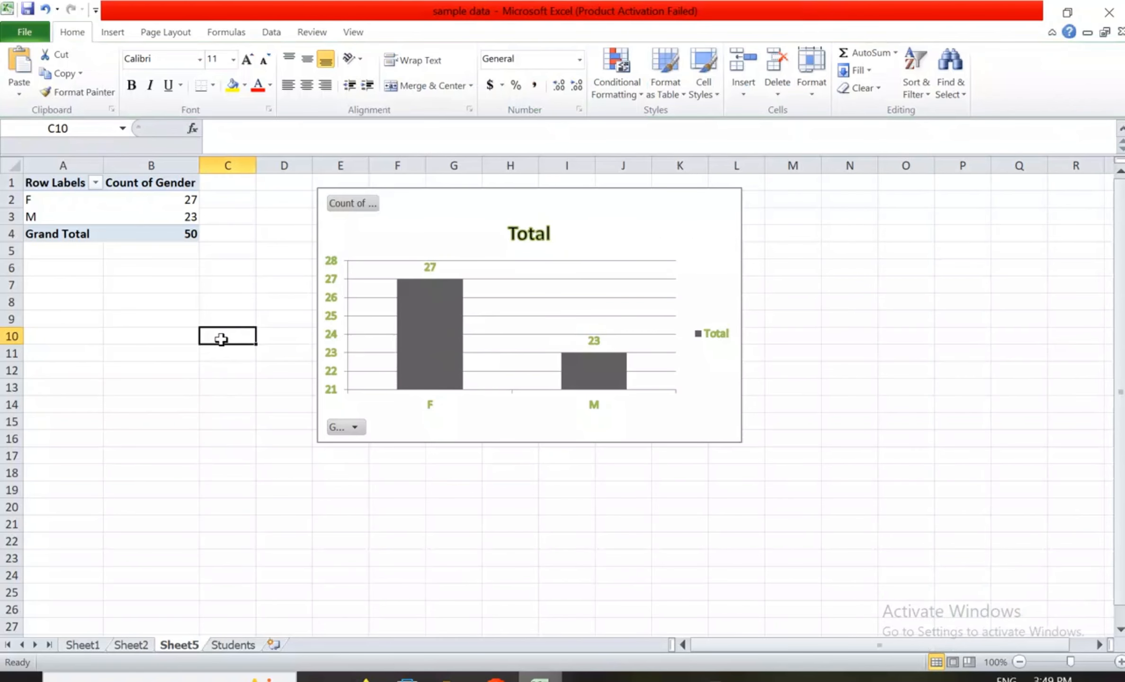
{"action": "left_click", "coordinate": [217, 401]}
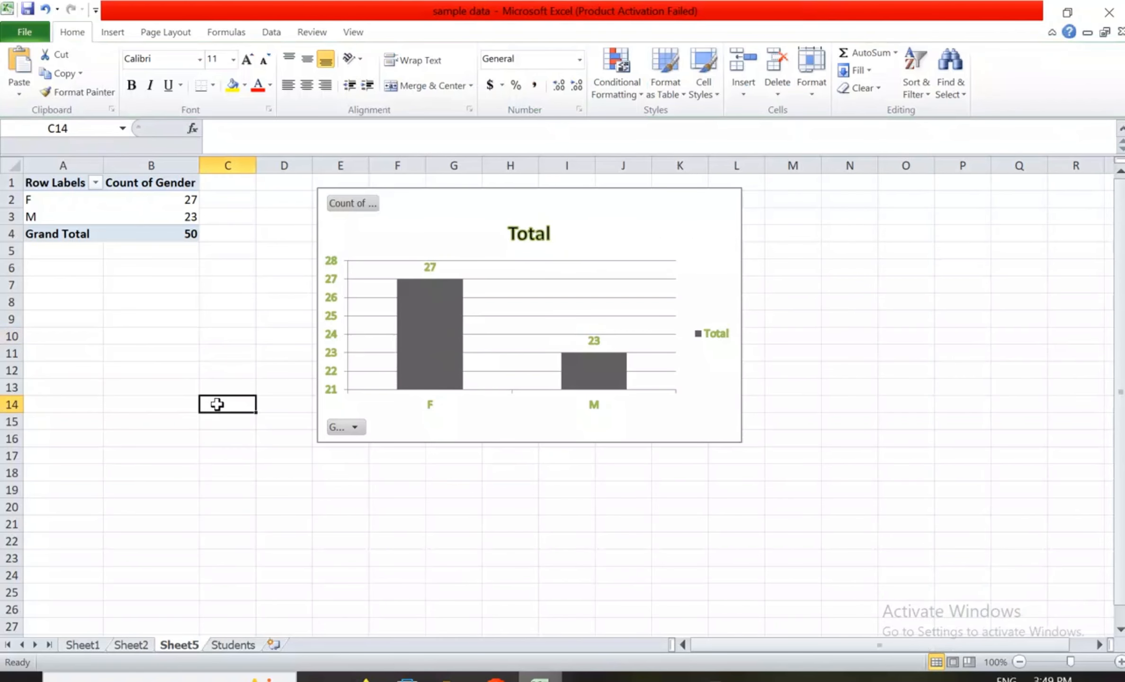
{"action": "left_click", "coordinate": [226, 362]}
{"action": "left_click", "coordinate": [222, 335]}
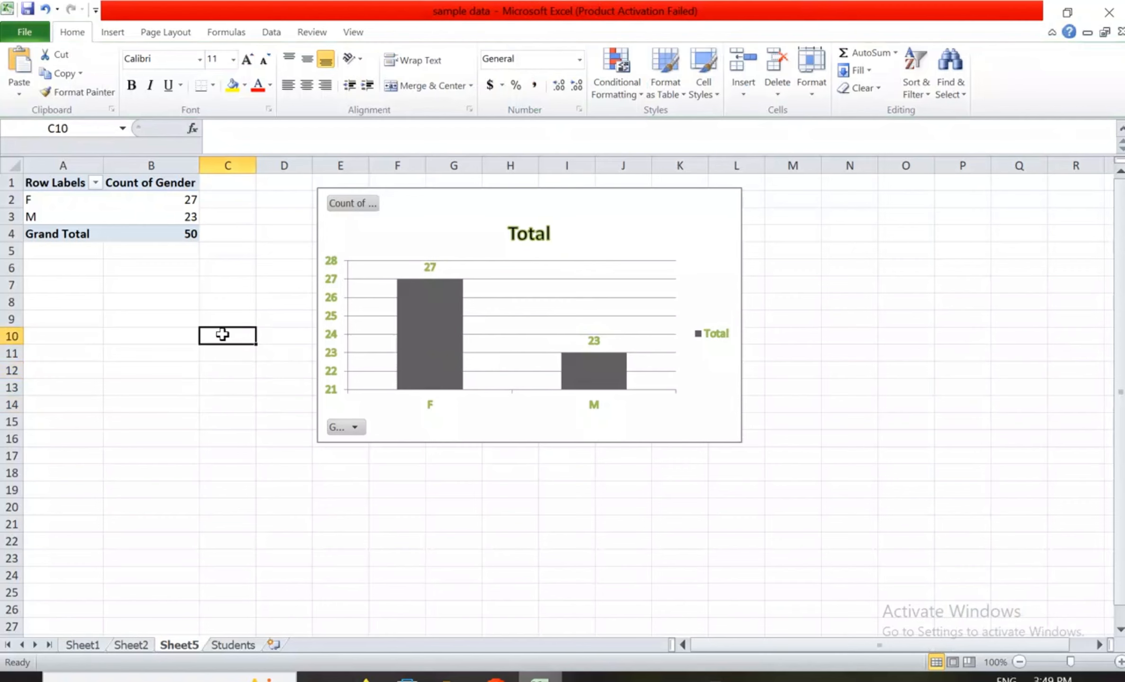
{"action": "left_click", "coordinate": [235, 316]}
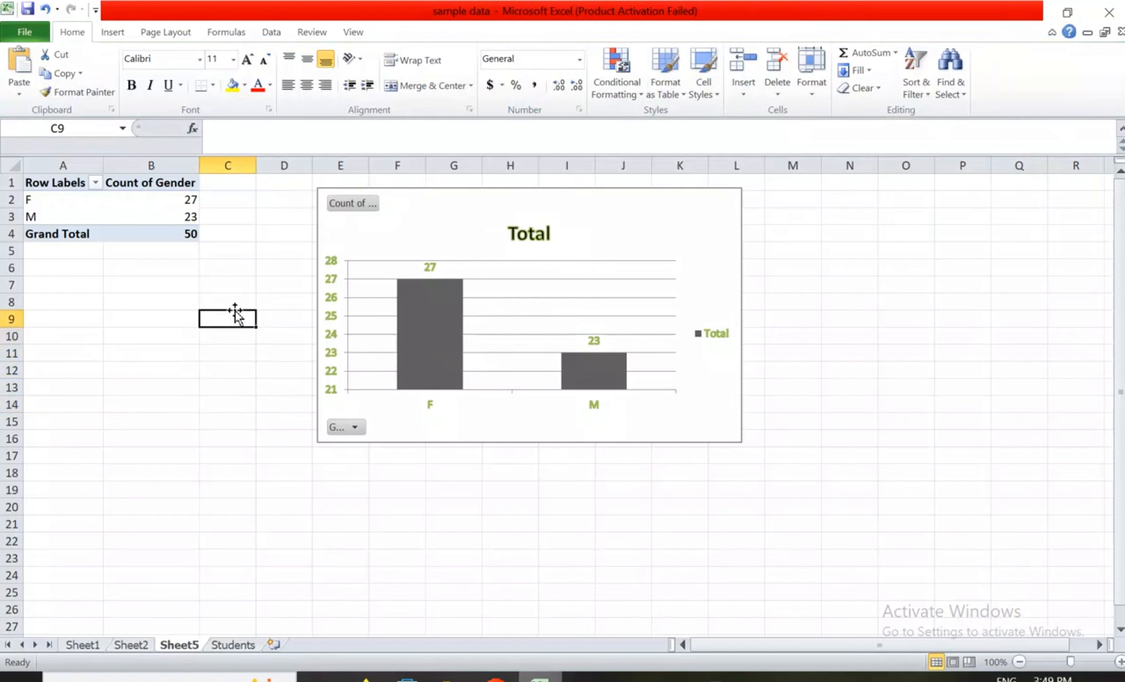
{"action": "left_click", "coordinate": [240, 299]}
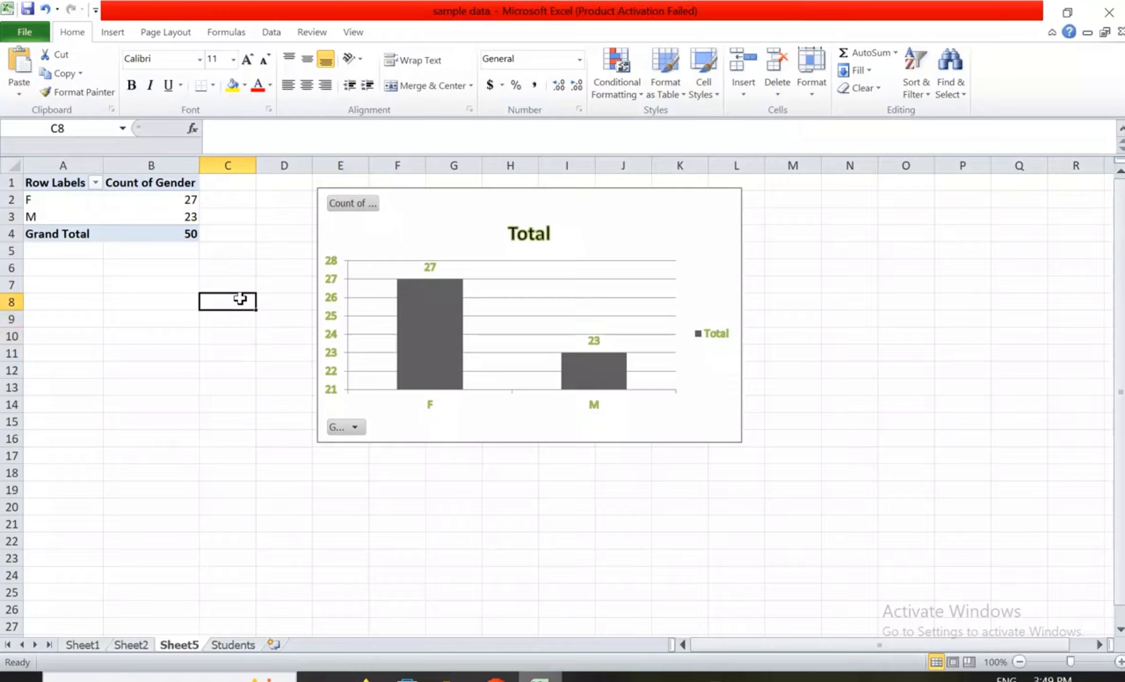
{"action": "left_click", "coordinate": [453, 328]}
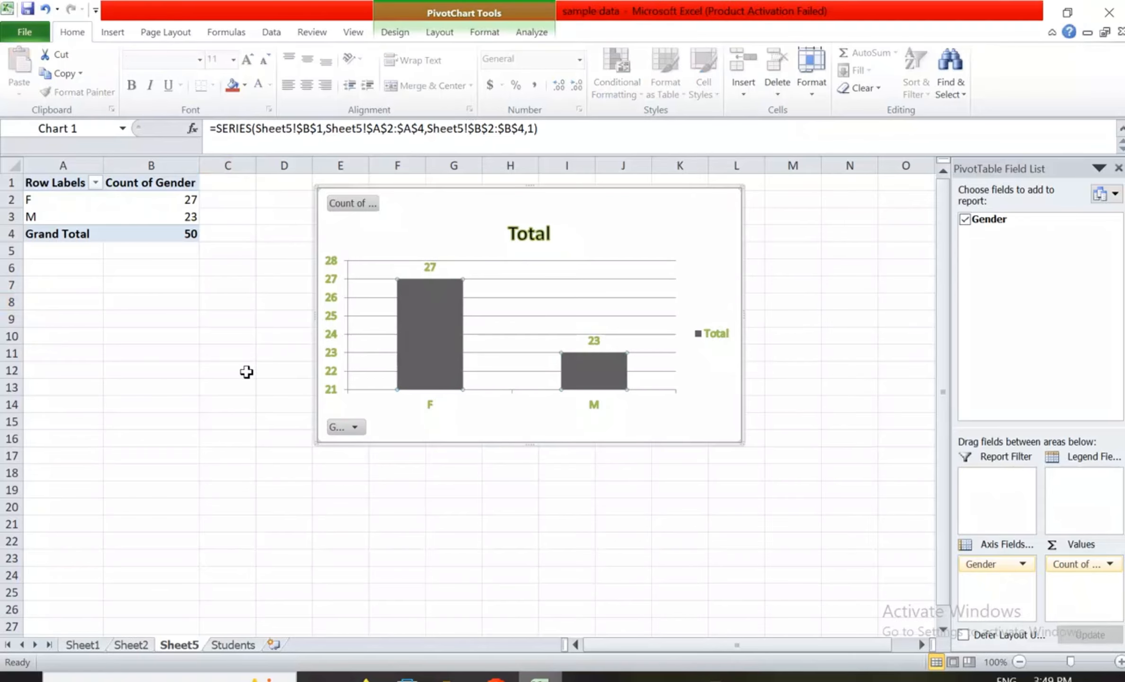
{"action": "left_click", "coordinate": [284, 353]}
{"action": "left_click", "coordinate": [277, 372]}
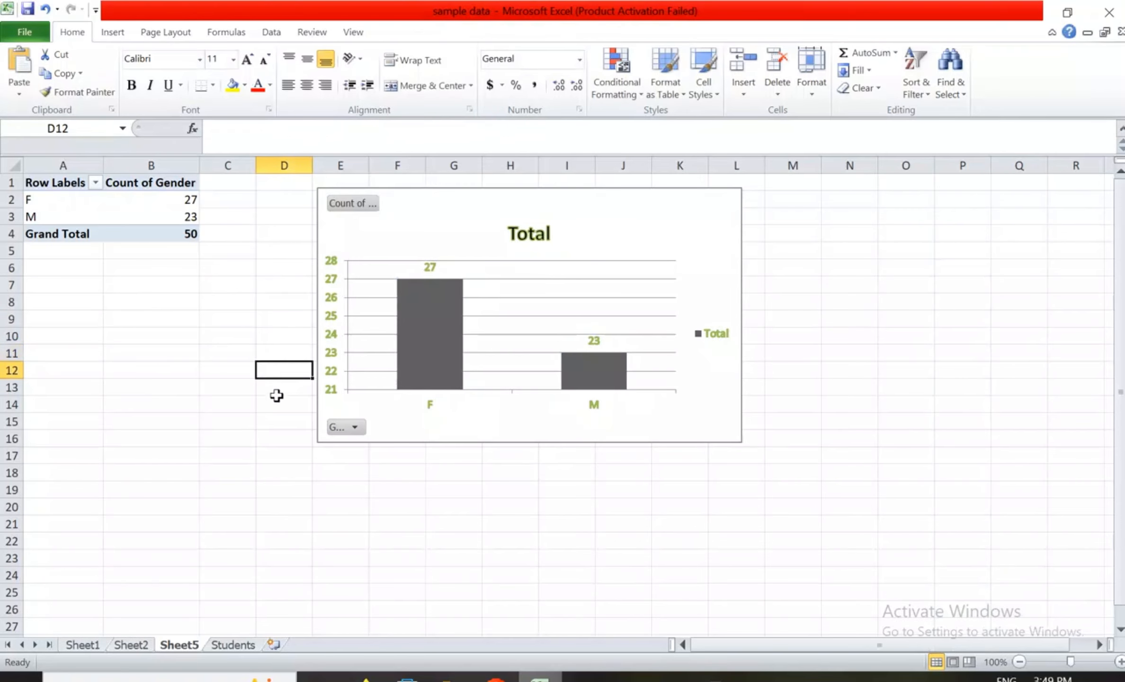
{"action": "left_click", "coordinate": [277, 395]}
{"action": "left_click", "coordinate": [274, 404]}
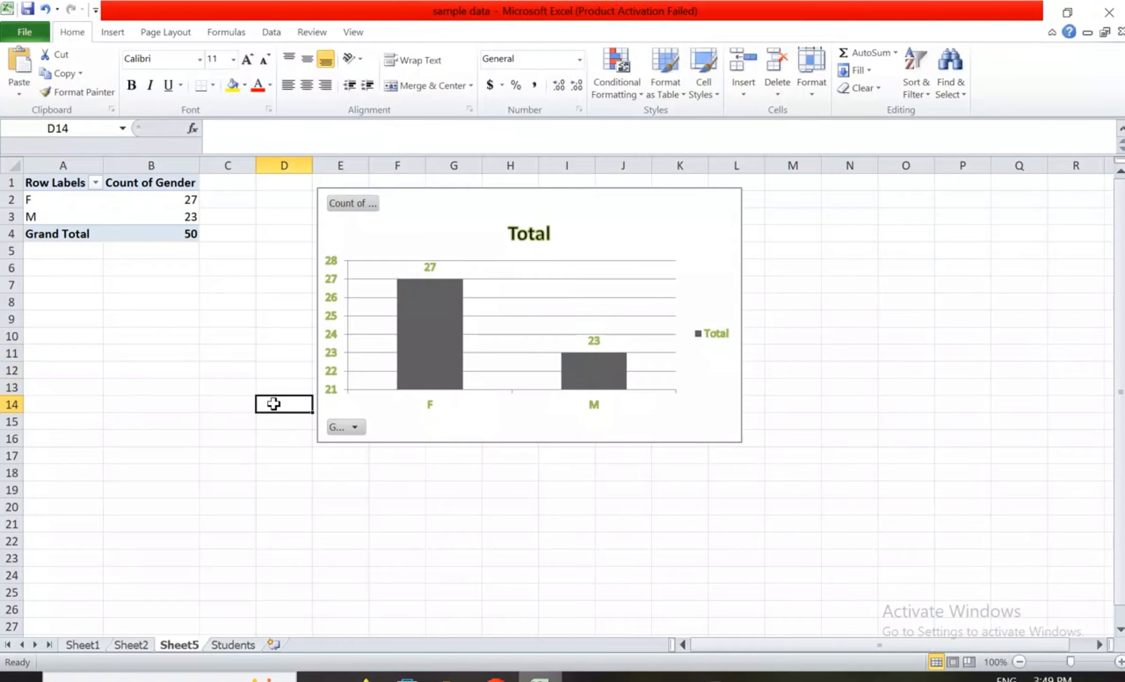
{"action": "left_click", "coordinate": [277, 423]}
{"action": "left_click", "coordinate": [289, 371]}
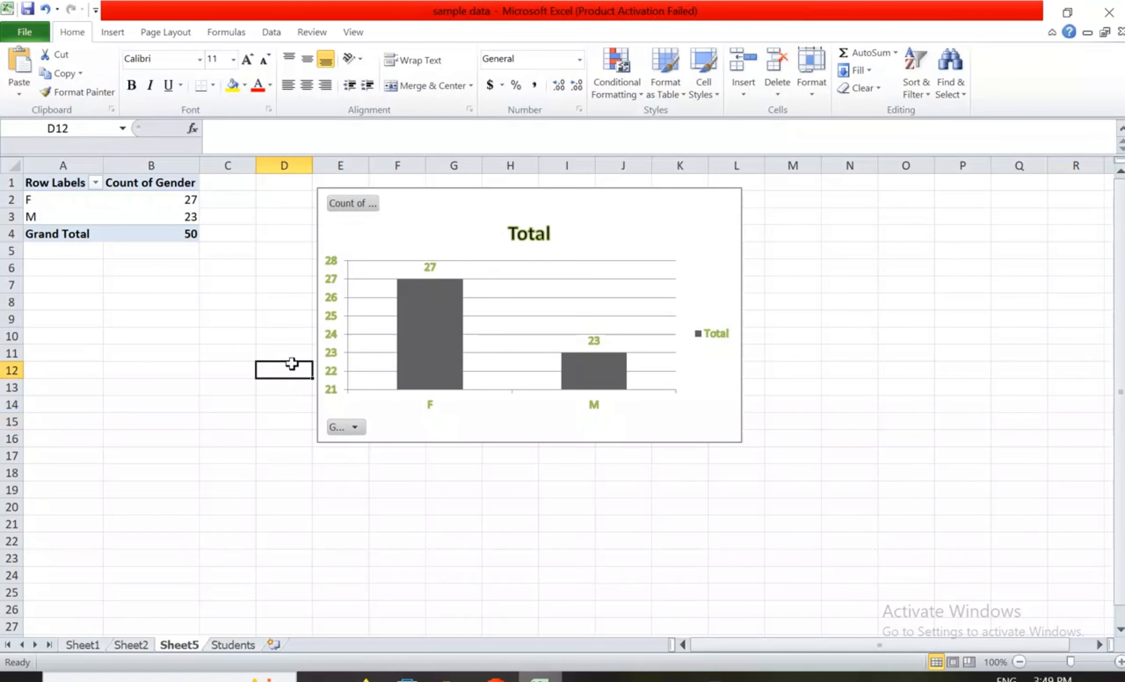
{"action": "left_click", "coordinate": [294, 341]}
{"action": "left_click", "coordinate": [295, 309]}
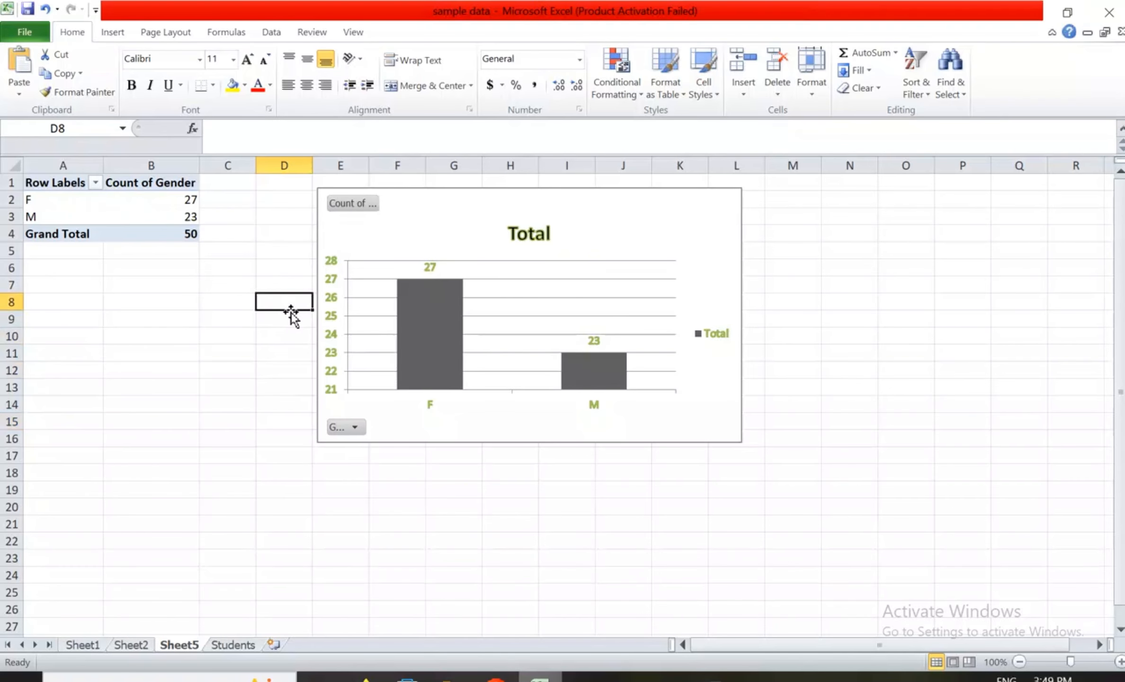
Return to the Students sheet and look through the student records from the header row to row 51.
{"action": "left_click", "coordinate": [222, 651]}
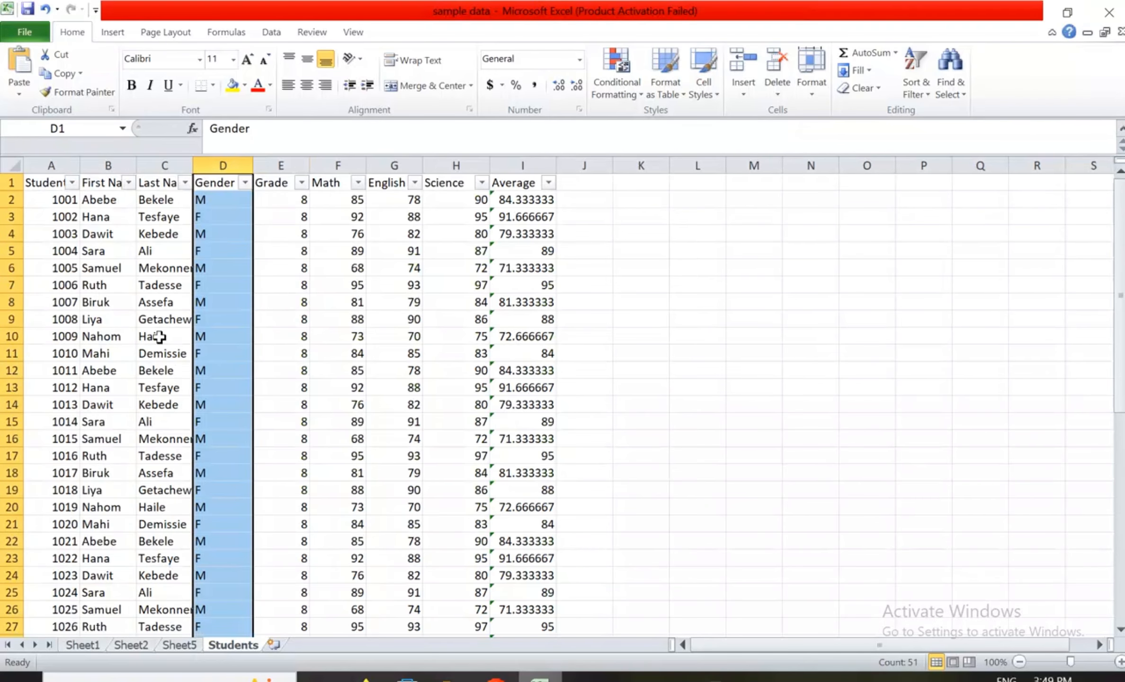
{"action": "scroll", "coordinate": [79, 287], "scroll_direction": "down", "scroll_amount": 12}
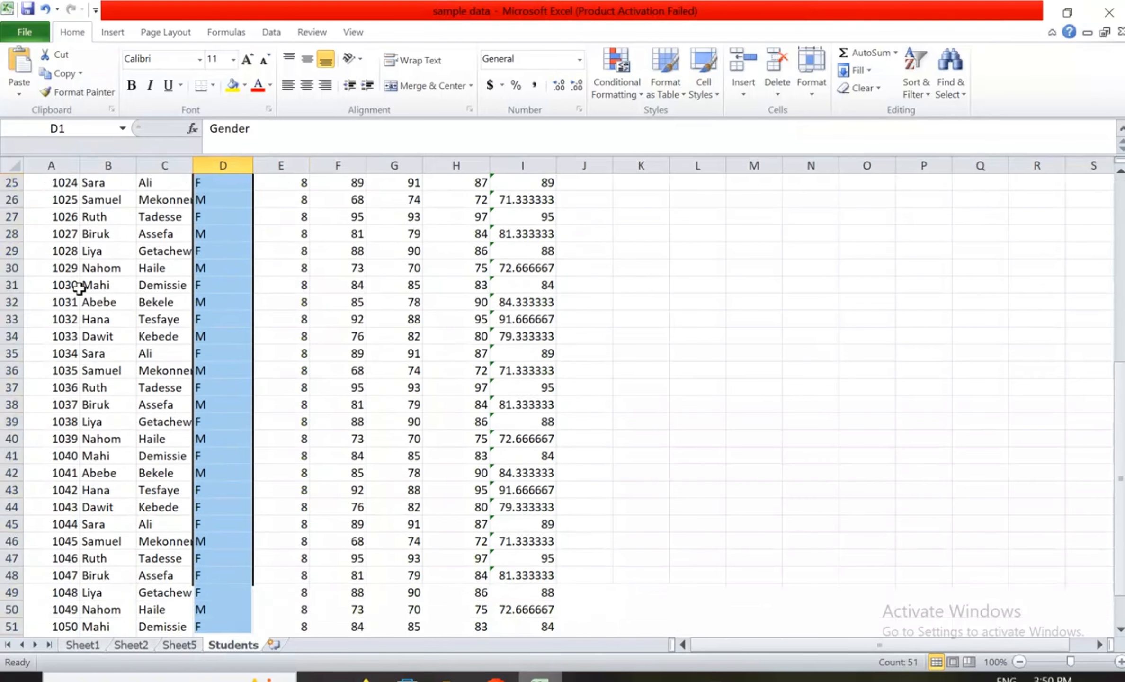
{"action": "scroll", "coordinate": [79, 288], "scroll_direction": "up", "scroll_amount": 12}
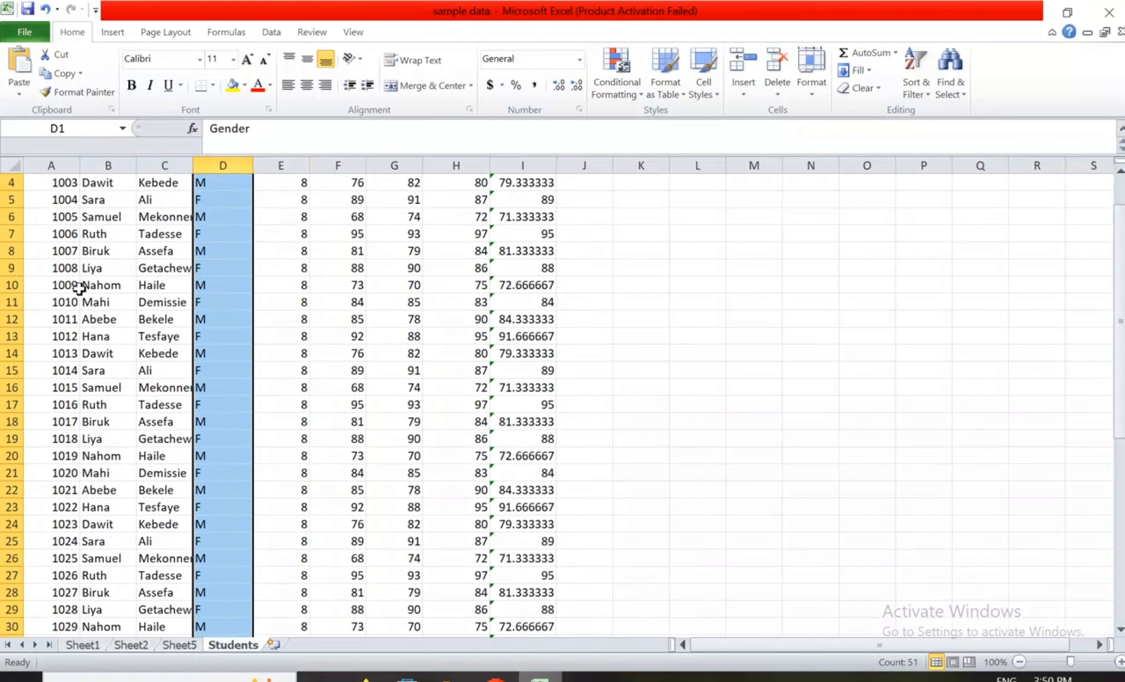
{"action": "left_click", "coordinate": [51, 166]}
{"action": "left_click", "coordinate": [43, 185]}
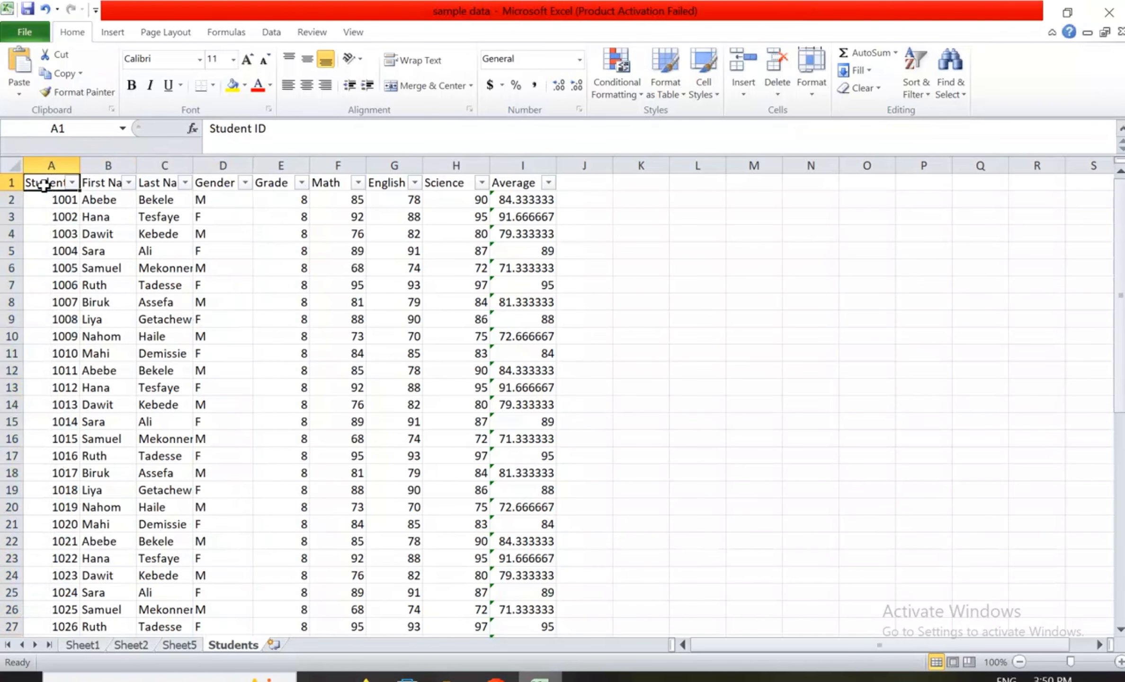
Examine the IDs, first names and whole rows of the first two students, and the Gender column's entries.
{"action": "left_click", "coordinate": [109, 201]}
{"action": "left_click", "coordinate": [100, 218]}
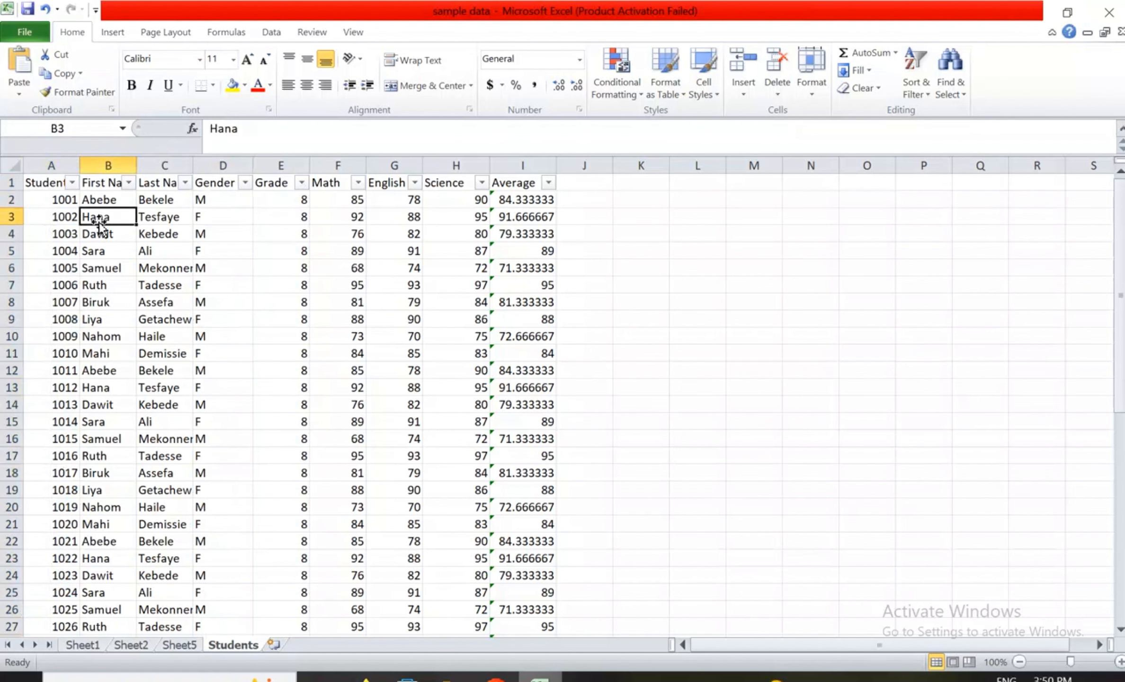
{"action": "left_click", "coordinate": [71, 216]}
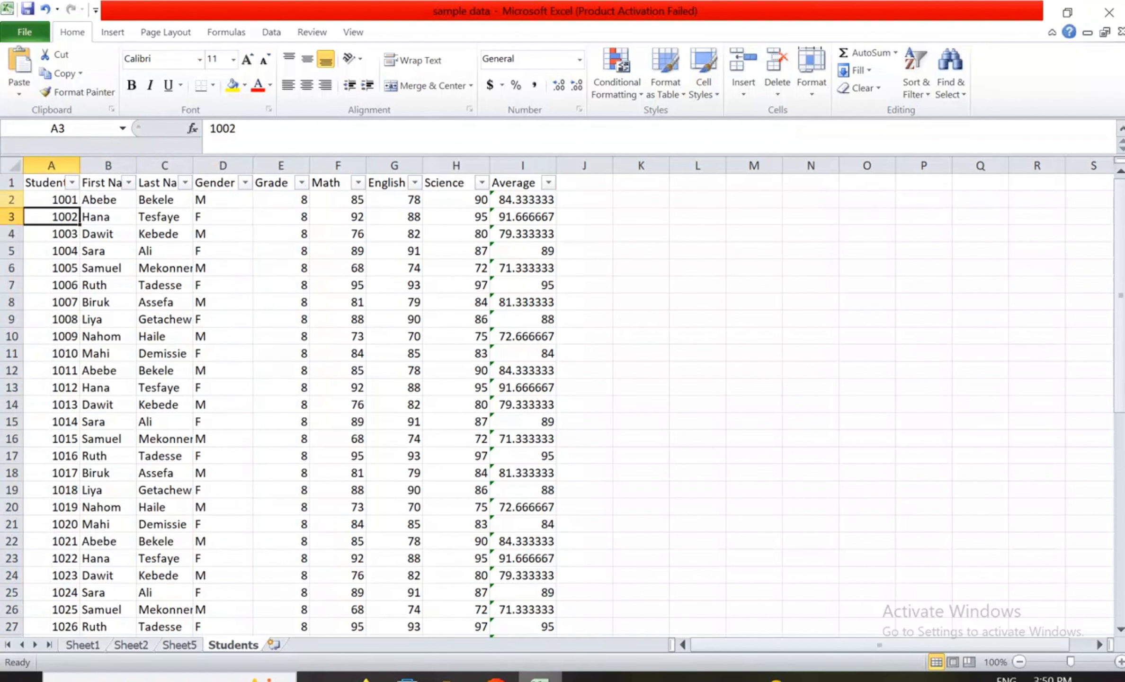
{"action": "left_click", "coordinate": [19, 199]}
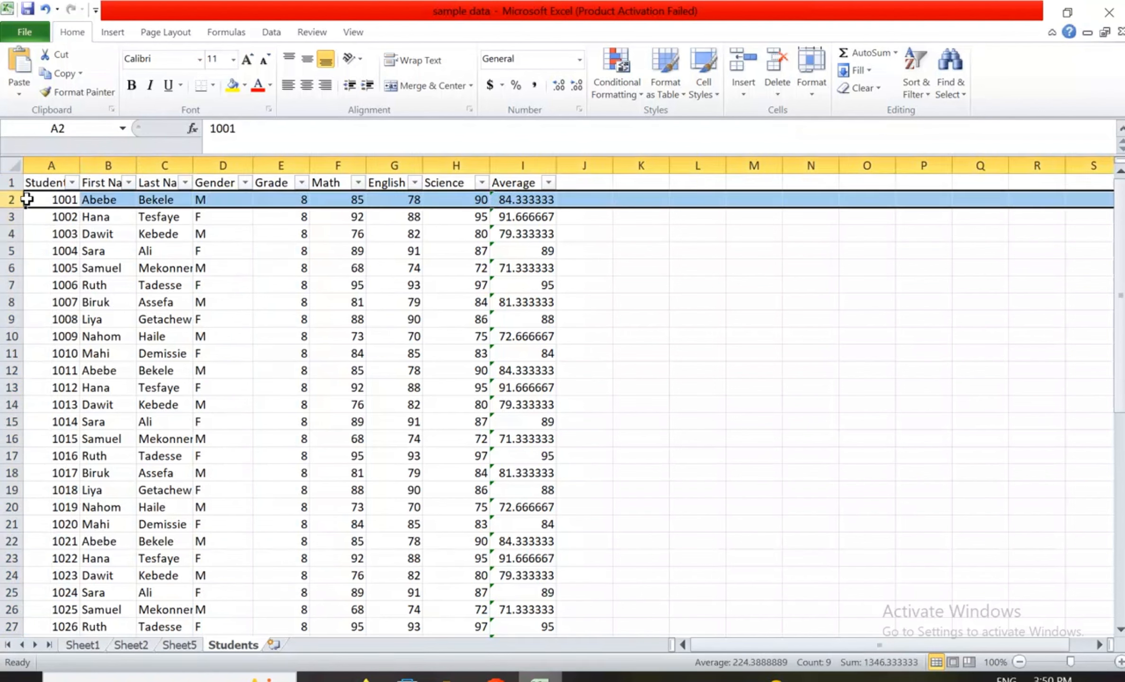
{"action": "left_click", "coordinate": [108, 221]}
{"action": "left_click", "coordinate": [14, 216]}
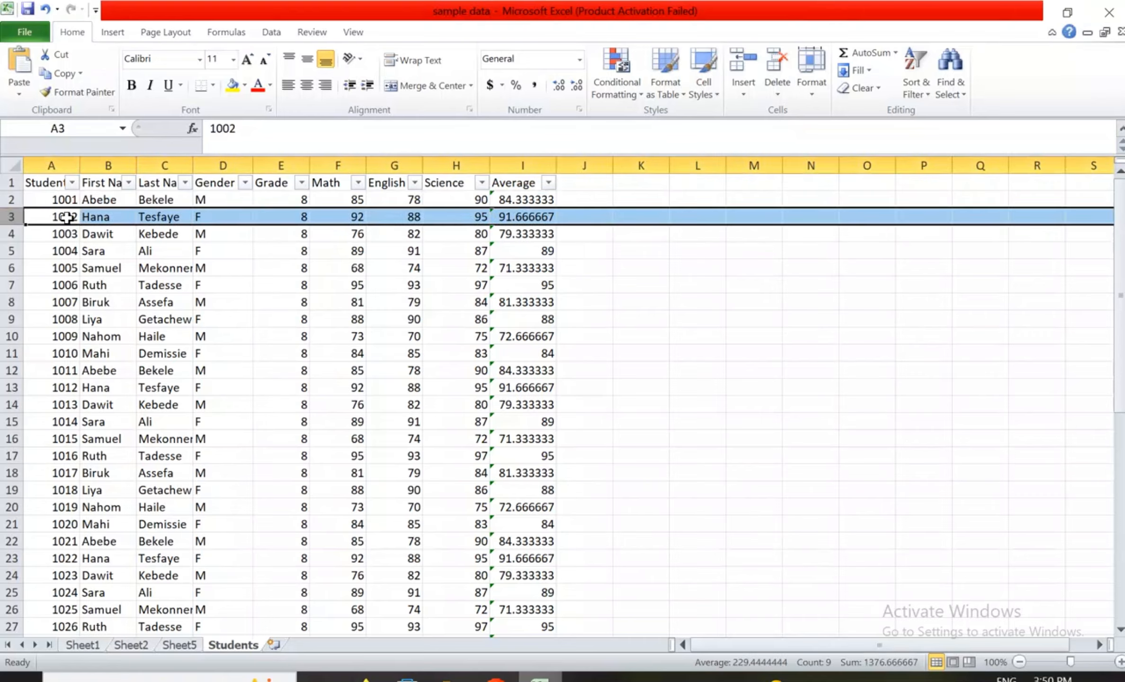
{"action": "left_click", "coordinate": [121, 217]}
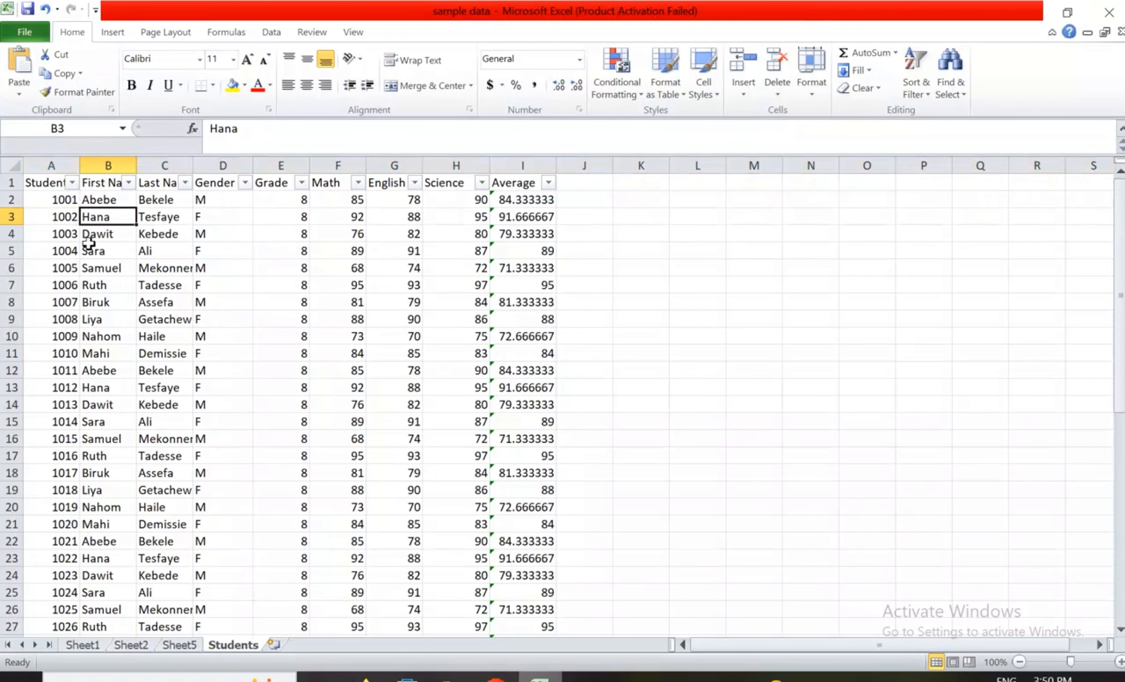
{"action": "left_click", "coordinate": [62, 218]}
{"action": "left_click", "coordinate": [62, 200]}
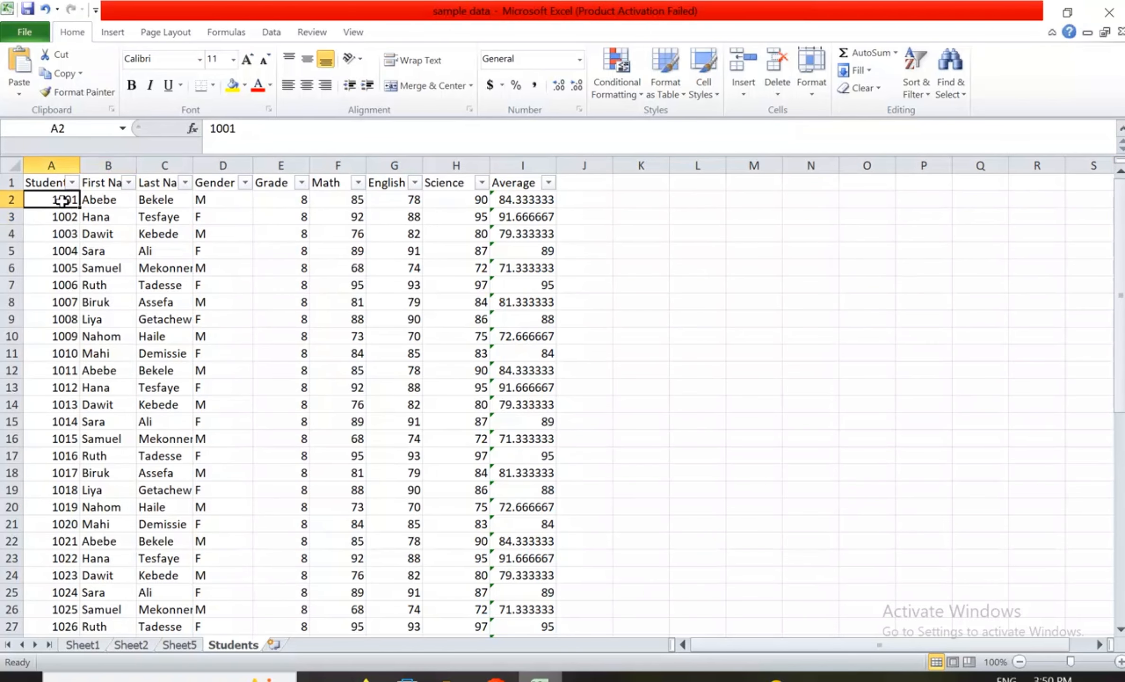
{"action": "scroll", "coordinate": [101, 322], "scroll_direction": "down", "scroll_amount": 1}
{"action": "scroll", "coordinate": [102, 316], "scroll_direction": "up", "scroll_amount": 1}
{"action": "left_click", "coordinate": [215, 301]}
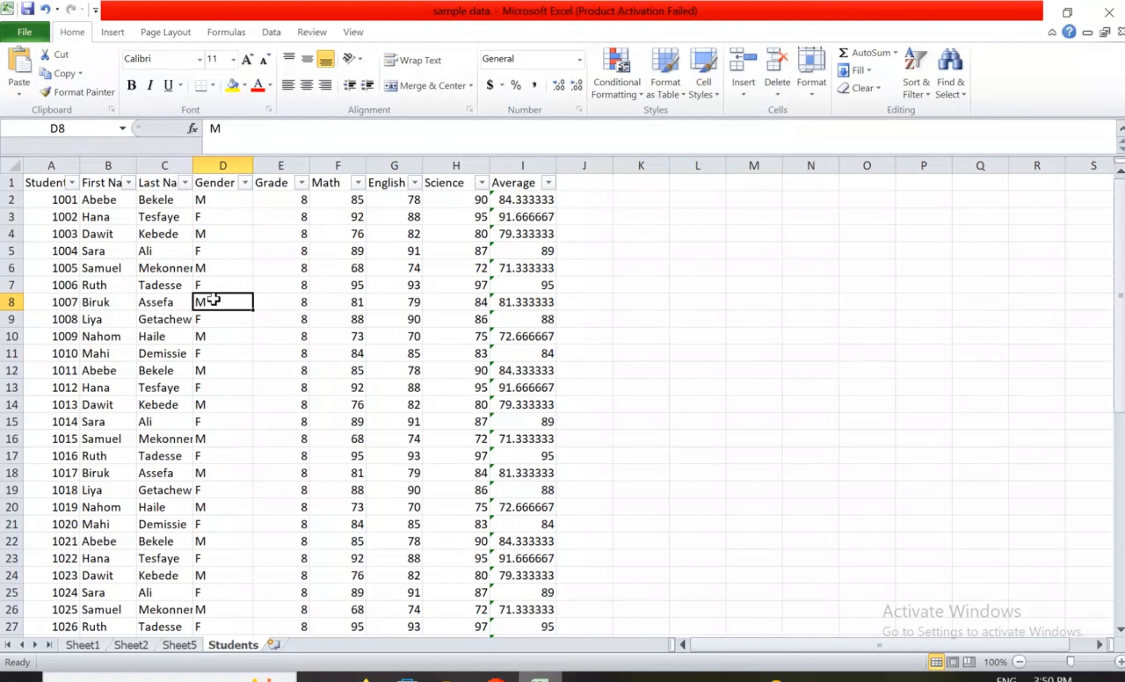
{"action": "scroll", "coordinate": [214, 298], "scroll_direction": "down", "scroll_amount": 4}
{"action": "scroll", "coordinate": [214, 298], "scroll_direction": "up", "scroll_amount": 4}
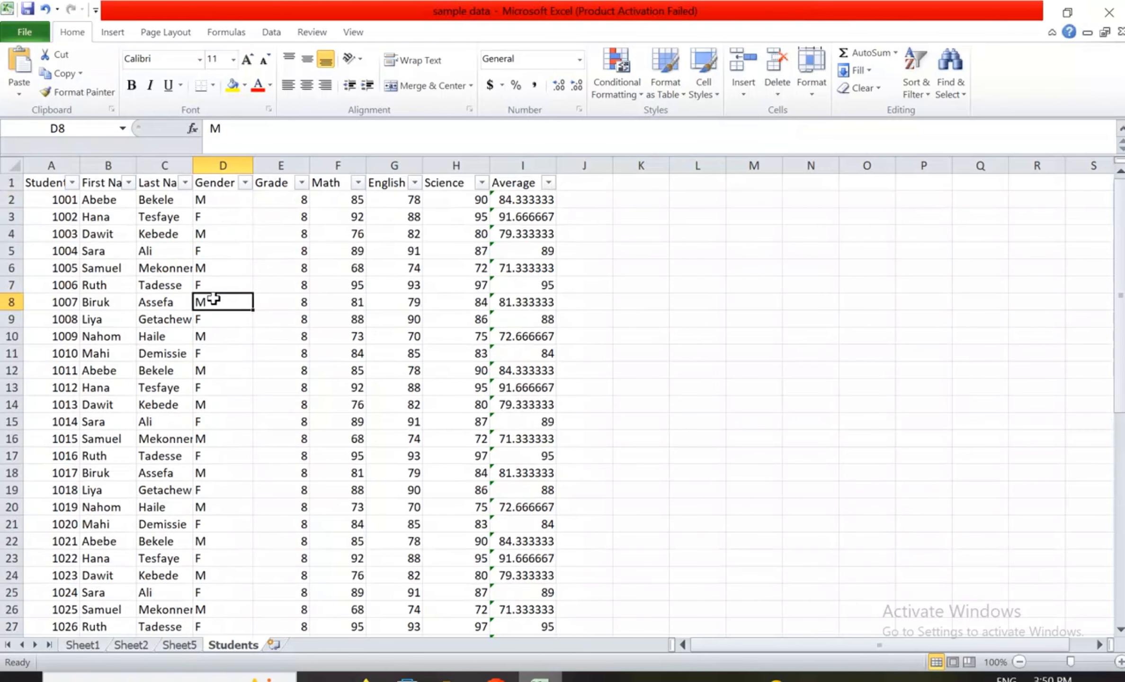